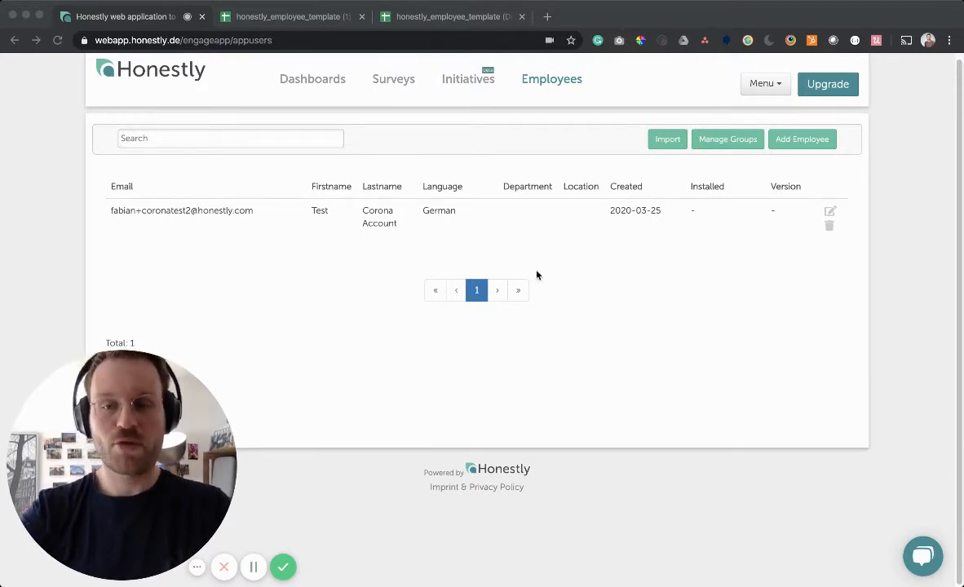
- Start a new employee and enter their email address and last name
left_click(812, 141)
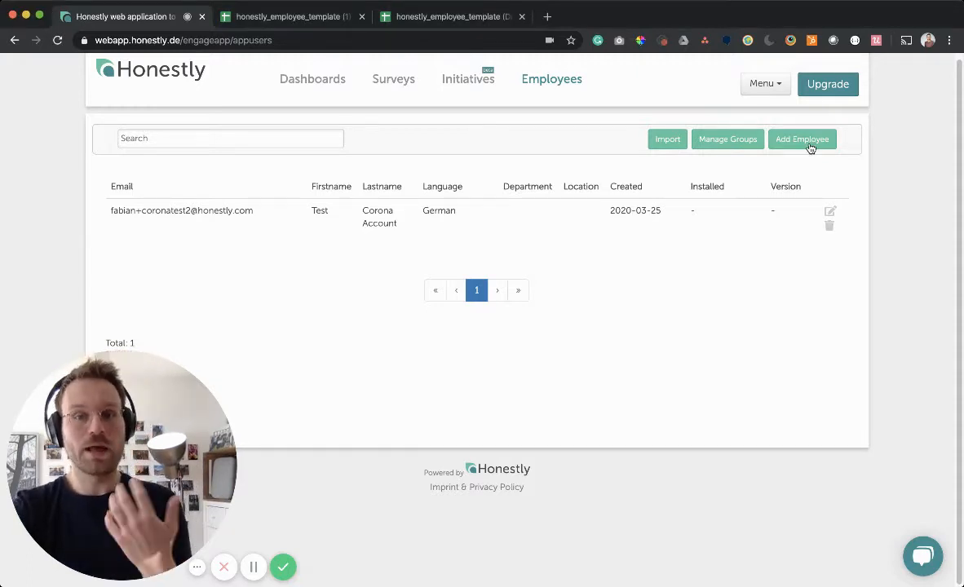
left_click(807, 140)
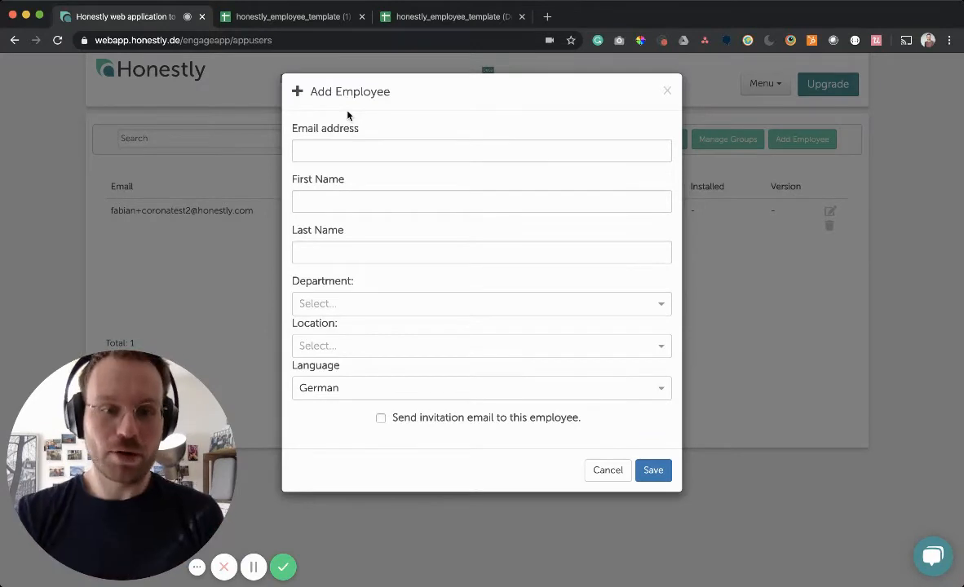
left_click(346, 152)
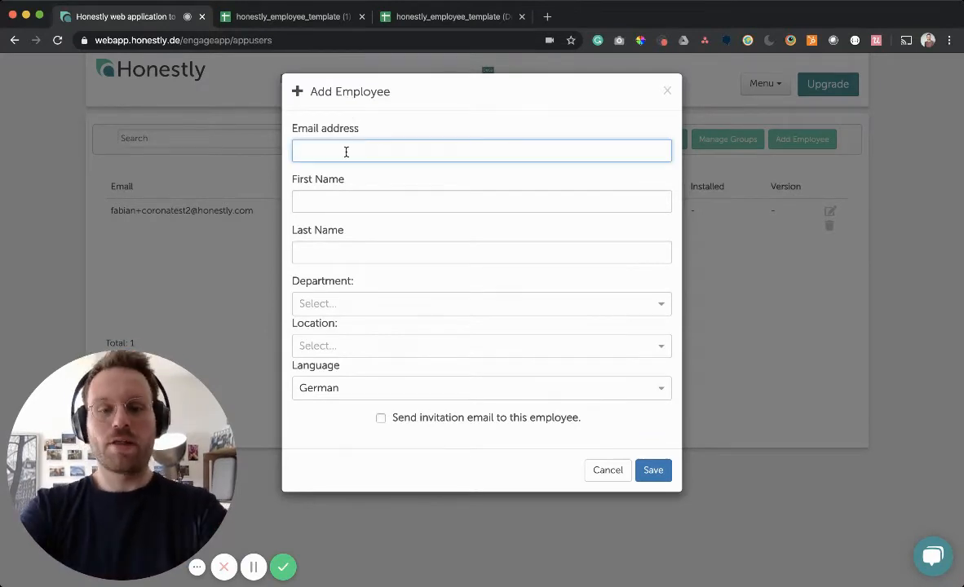
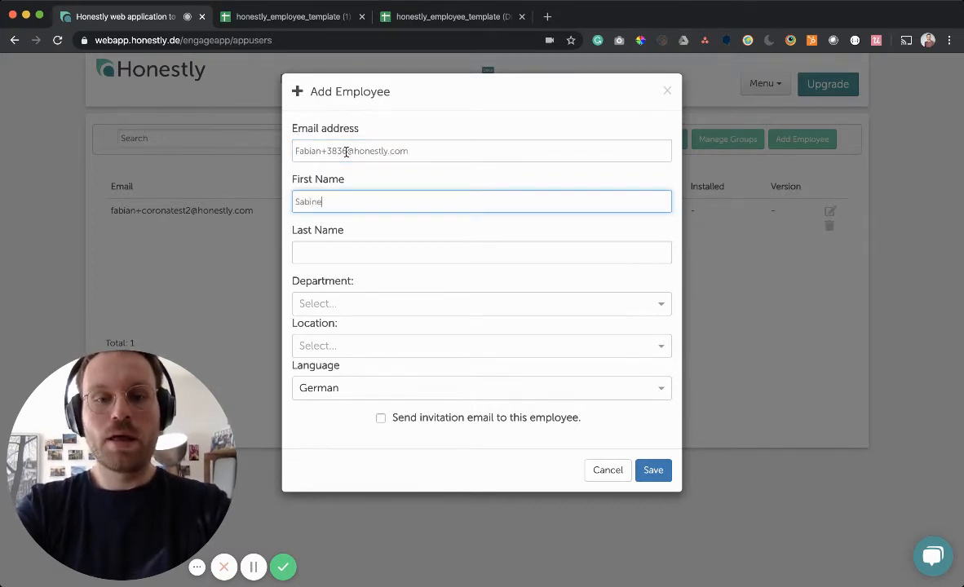
key("Tab")
type("Meyer")
key("Tab")
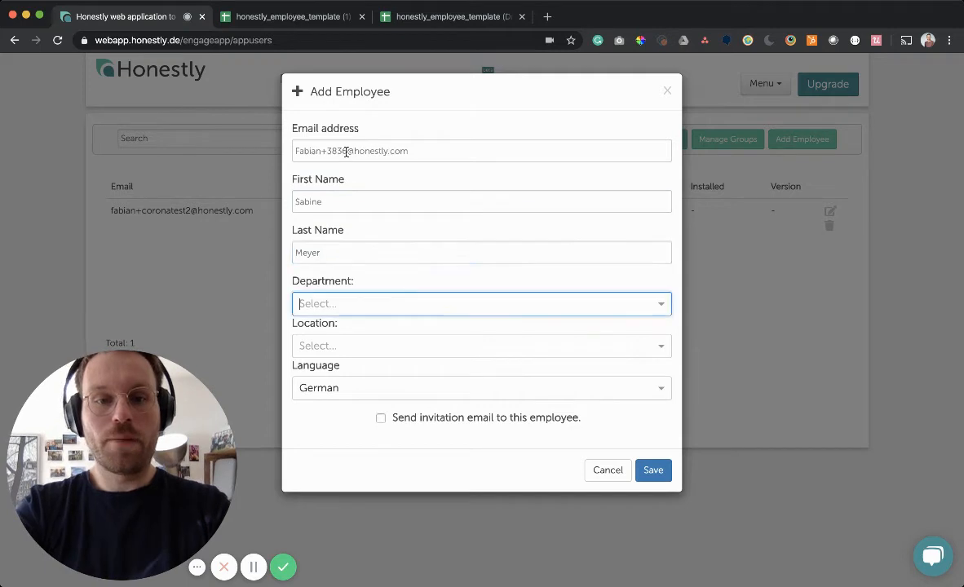
- Assign the employee to department IT and create the new location Cologne
left_click(384, 301)
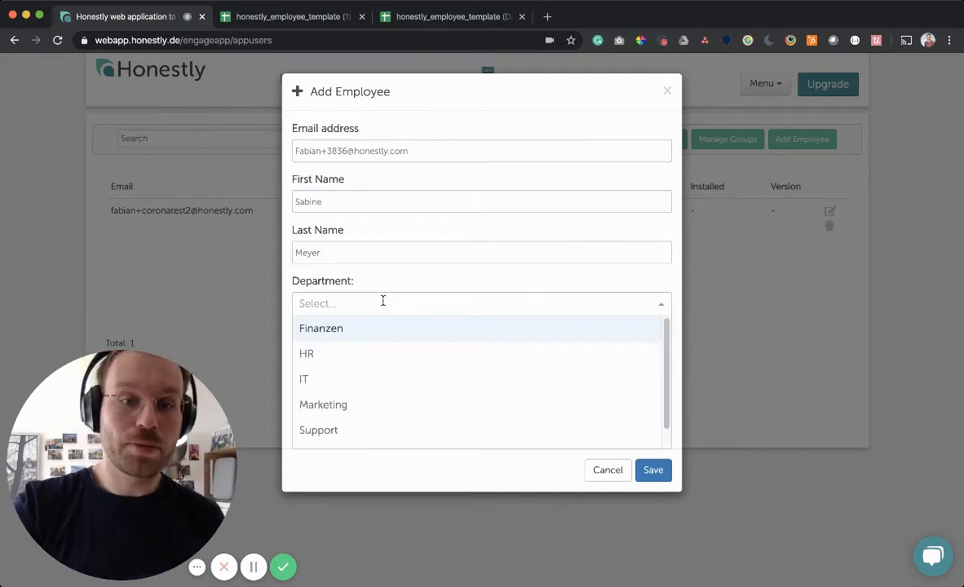
left_click(393, 375)
left_click(400, 352)
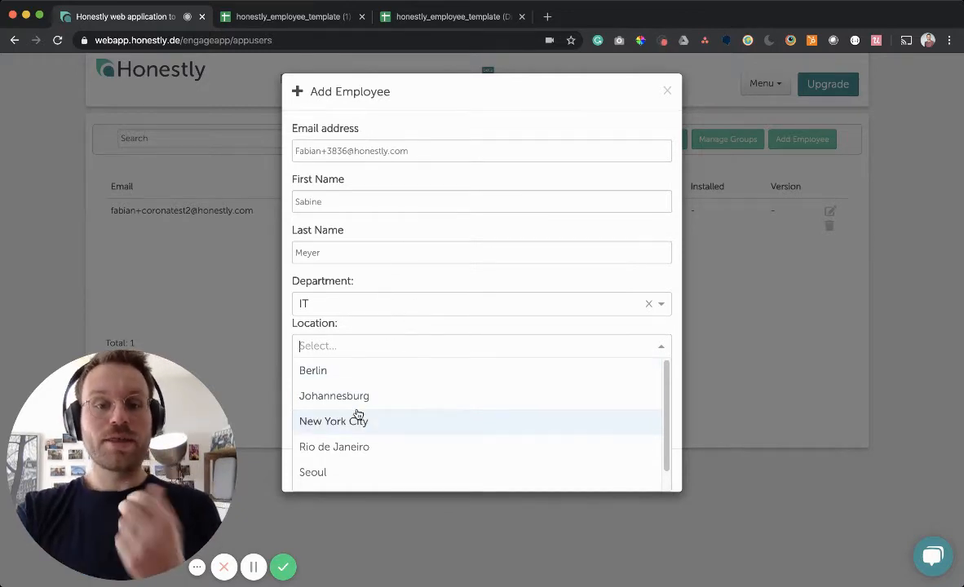
scroll(357, 412, "down", 1)
scroll(358, 414, "up", 1)
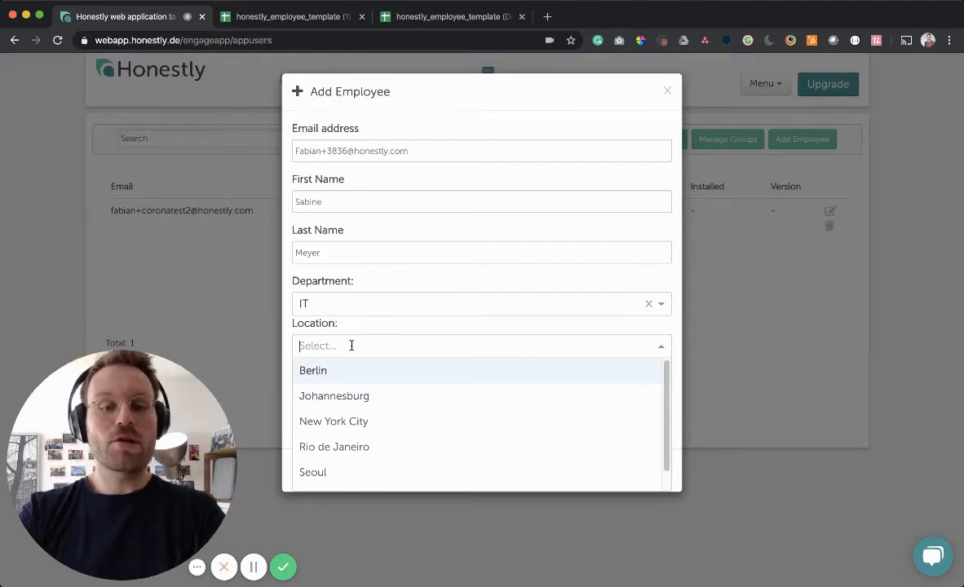
type("Cologne")
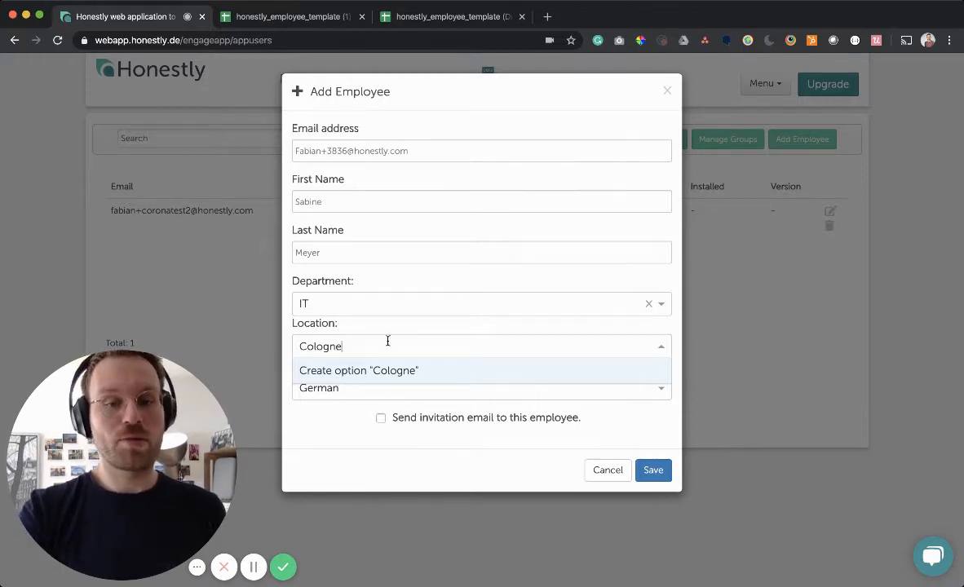
key("Return")
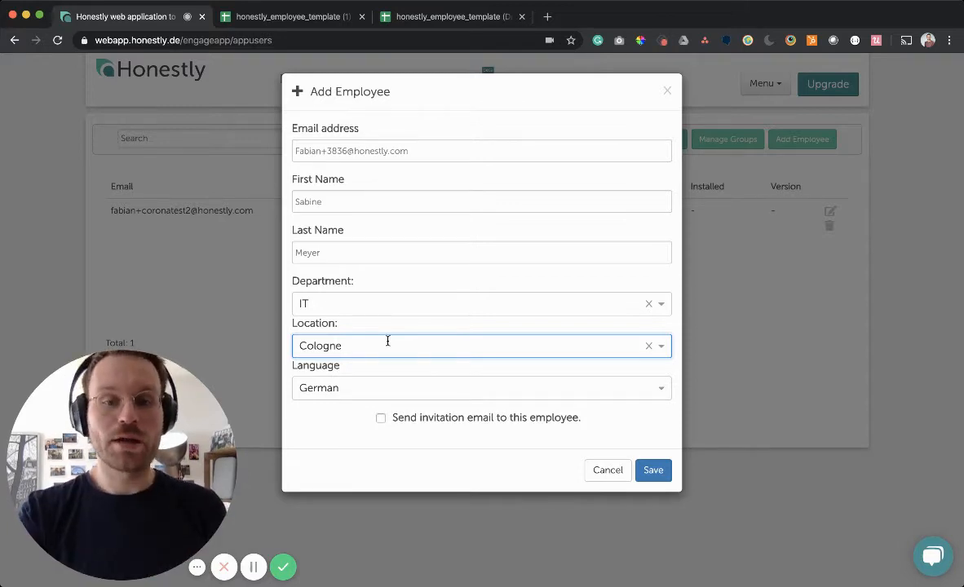
- Change the new employee's language from German to English
left_click(398, 386)
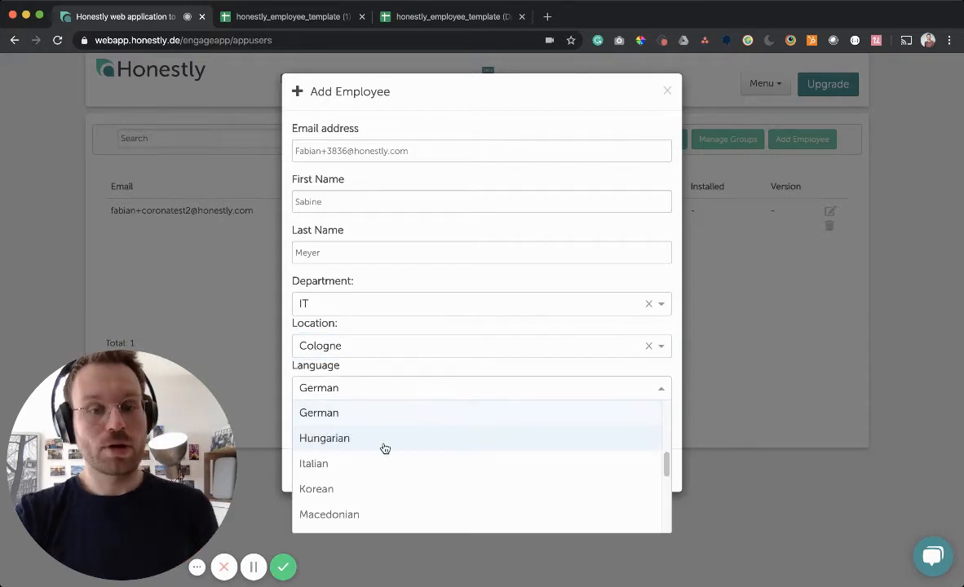
scroll(412, 426, "down", 1)
scroll(414, 427, "down", 3)
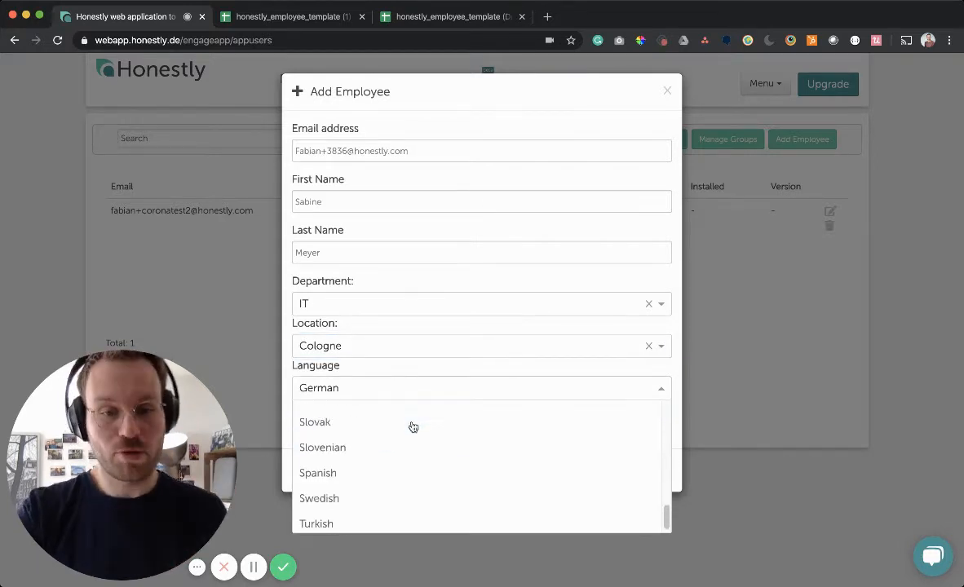
scroll(413, 427, "up", 7)
scroll(414, 426, "down", 3)
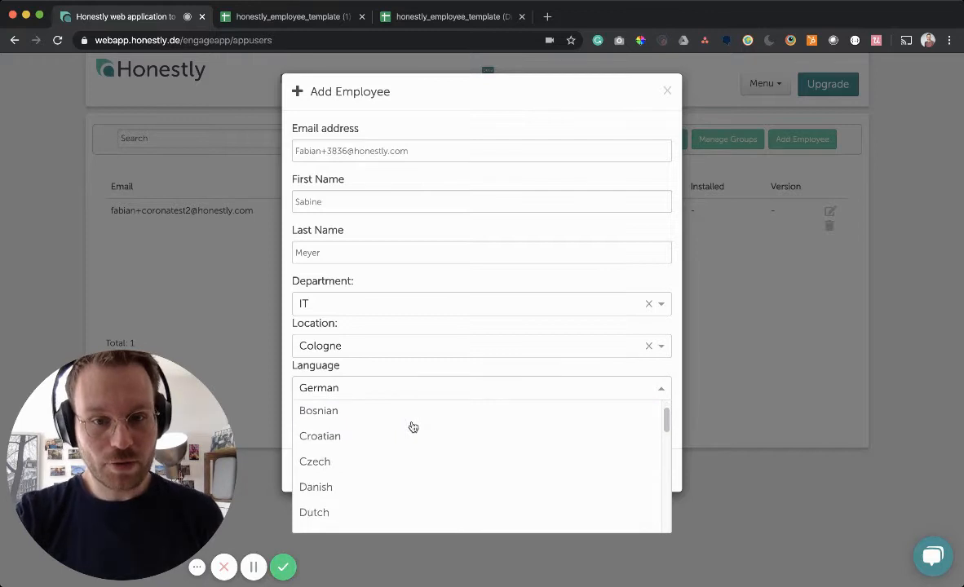
scroll(413, 426, "up", 1)
scroll(413, 427, "down", 1)
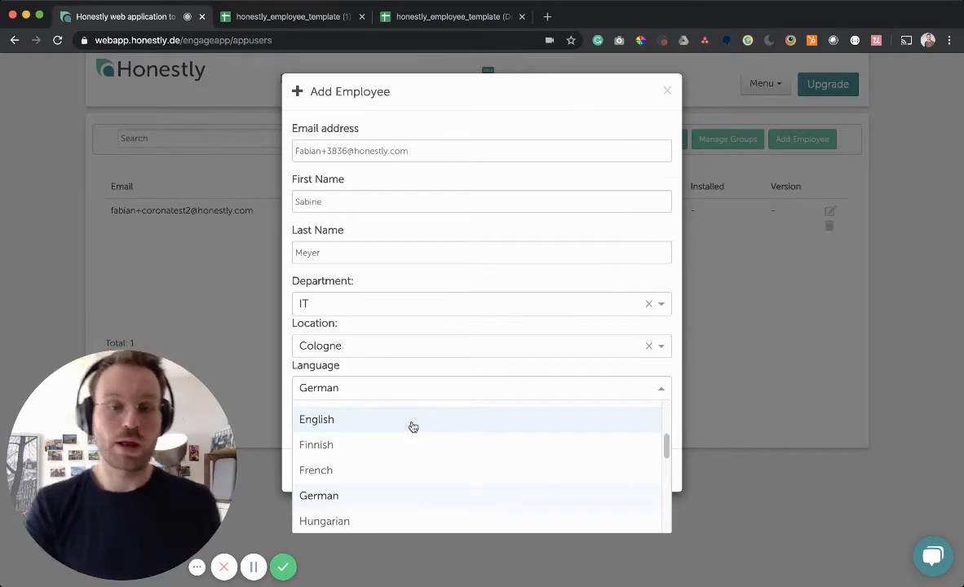
left_click(378, 425)
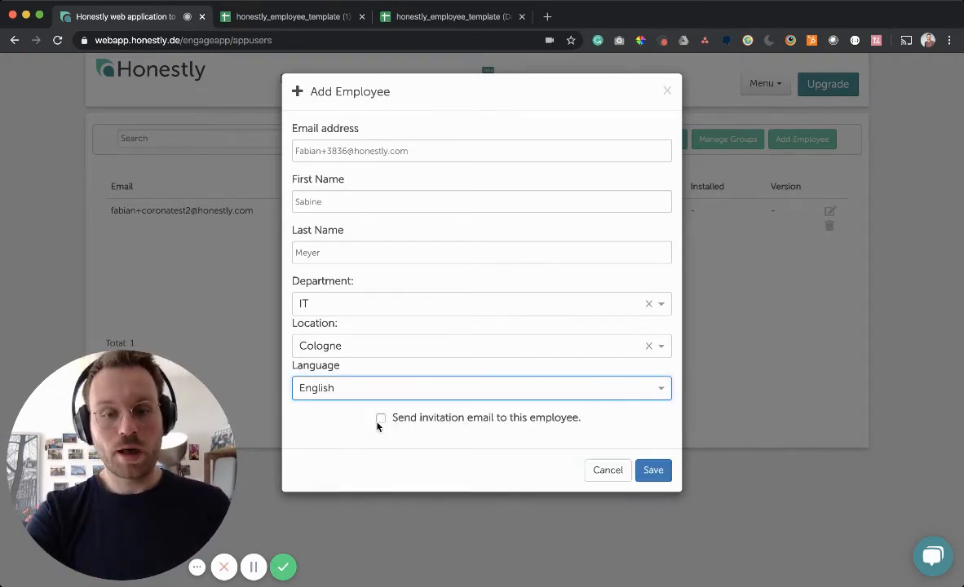
left_click(338, 424)
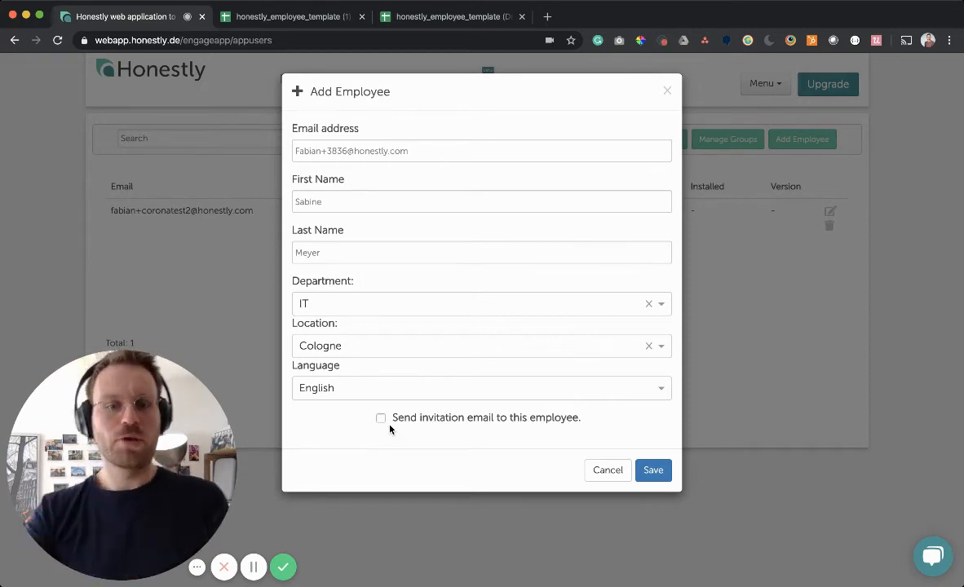
- Save the new employee, then change the test account's language to Italian
left_click(660, 470)
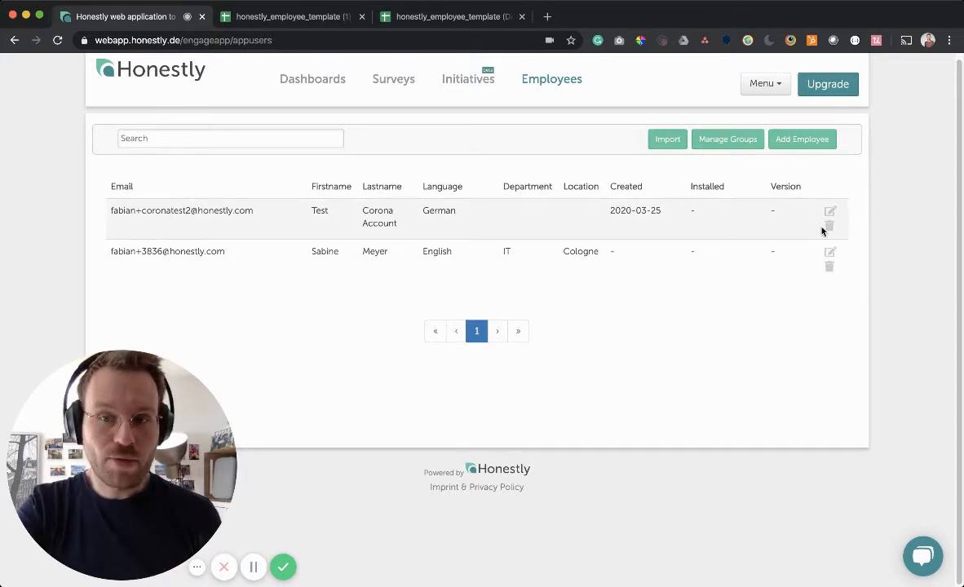
left_click(830, 212)
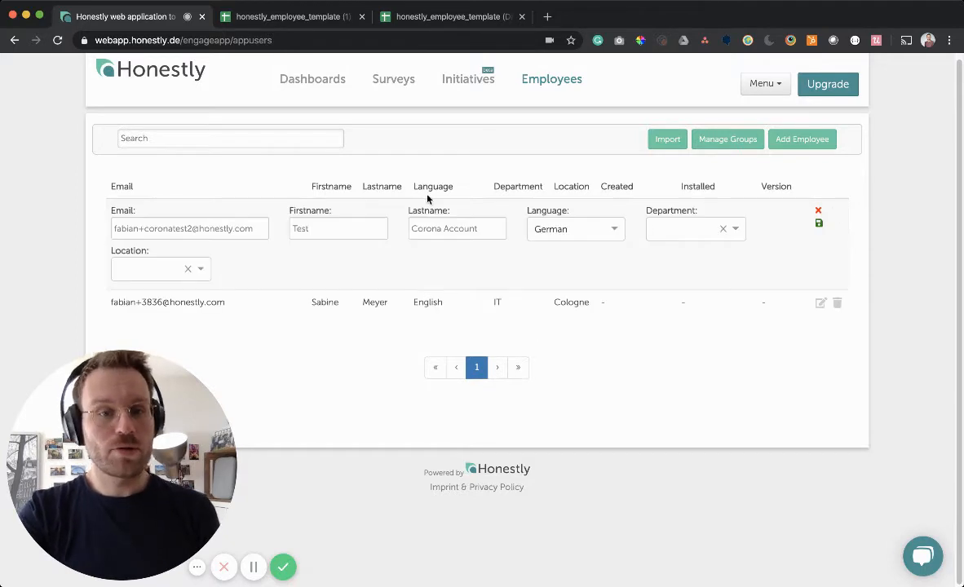
left_click(612, 231)
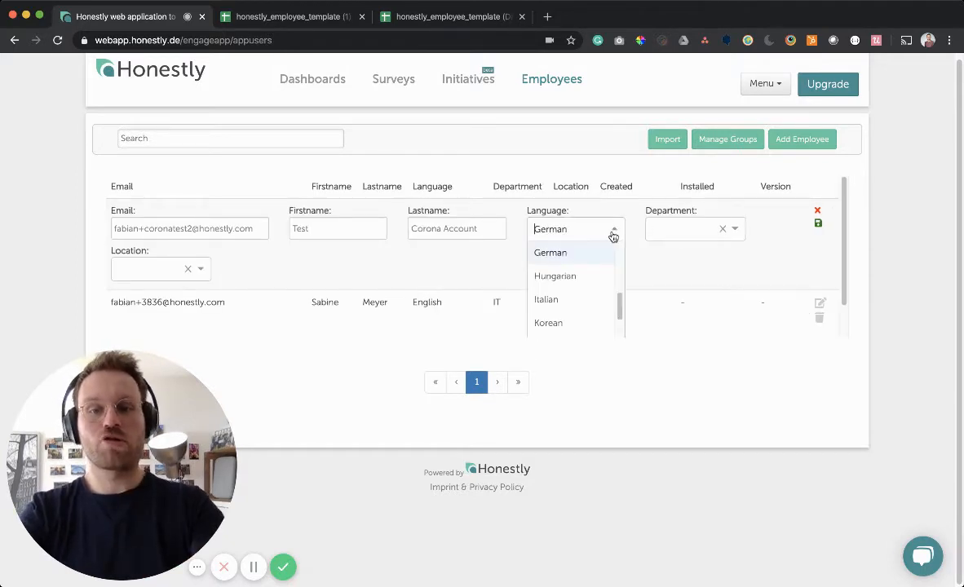
left_click(582, 279)
left_click(596, 230)
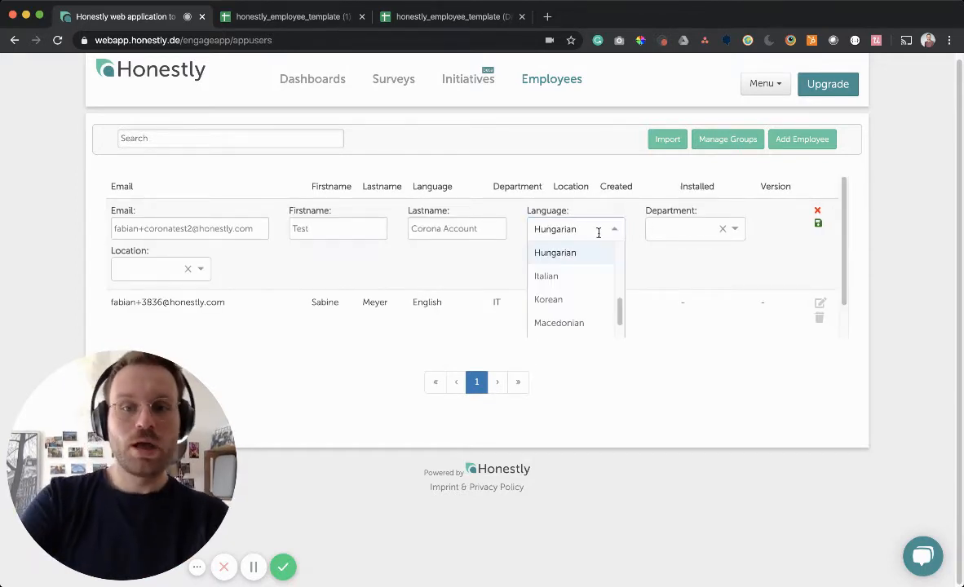
left_click(580, 277)
- Leave the test account's department empty, set its location to Cologne, and save
left_click(705, 230)
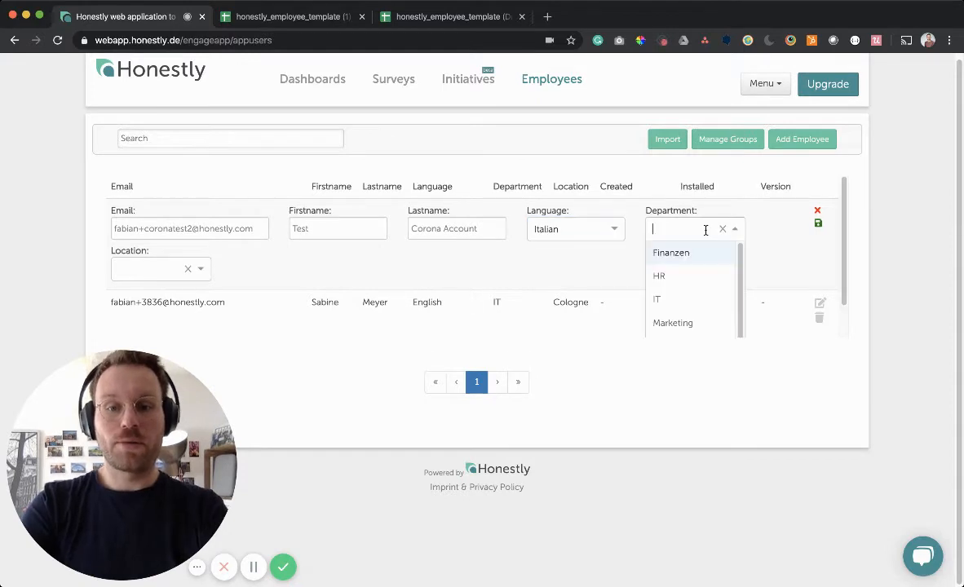
left_click(563, 277)
left_click(151, 270)
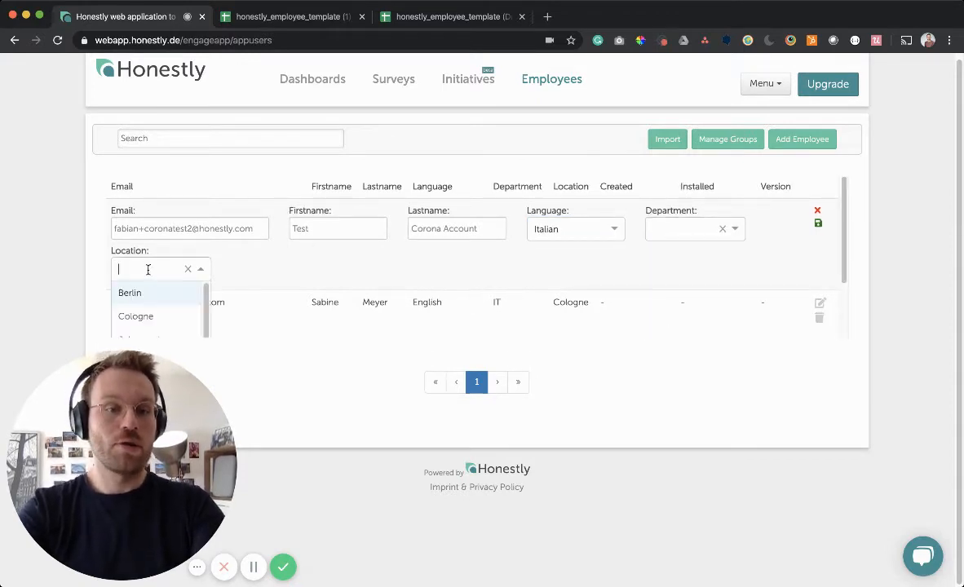
left_click(153, 316)
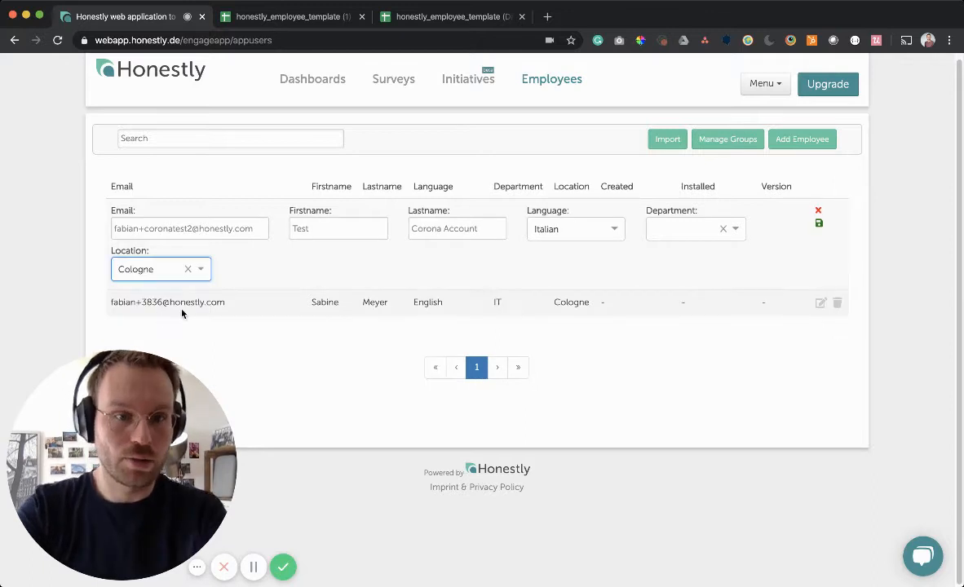
left_click(819, 223)
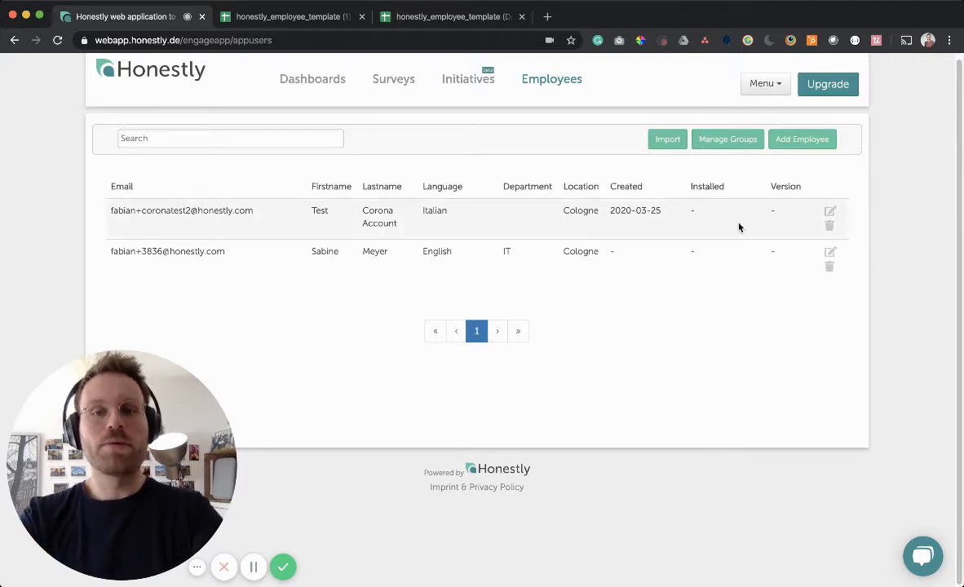
- Open the employee group settings, leaving the Department group name unchanged
left_click(731, 139)
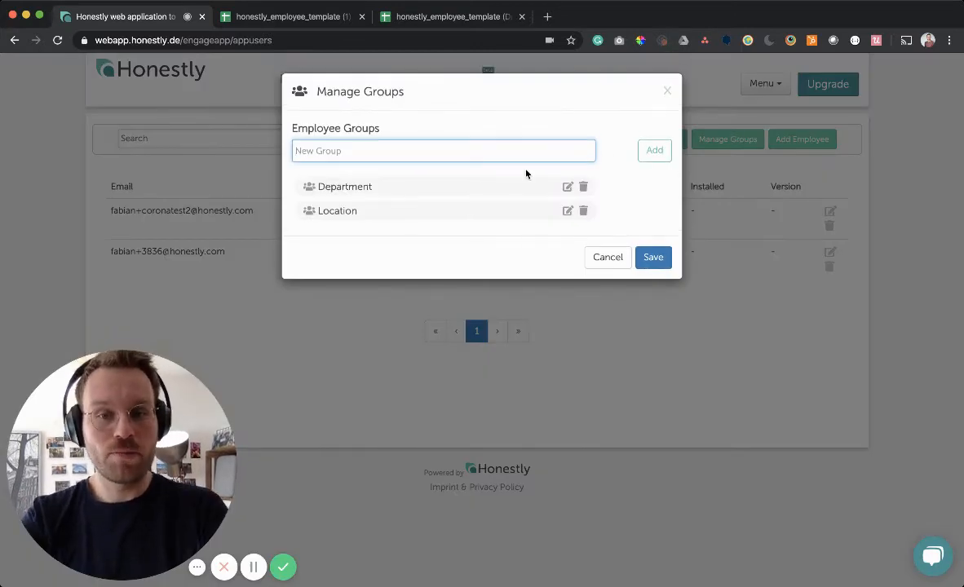
double_click(362, 188)
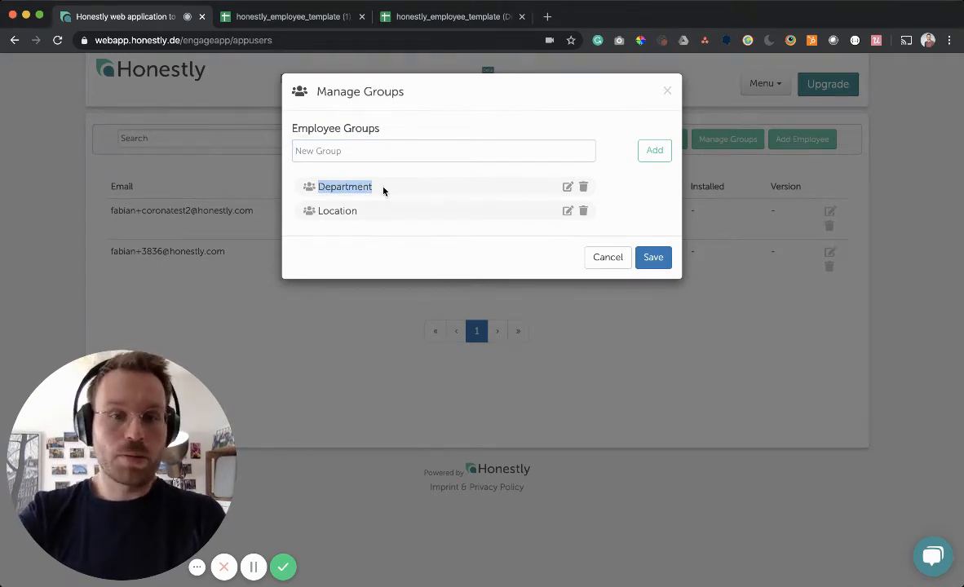
left_click(568, 188)
double_click(438, 183)
left_click(440, 236)
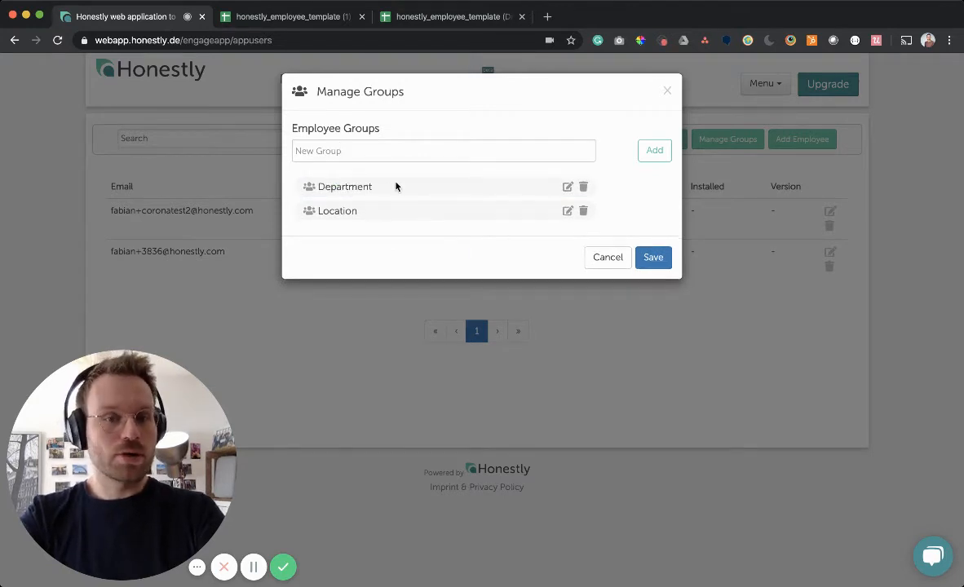
- Add a new group named Gender and save the employee groups
left_click(342, 153)
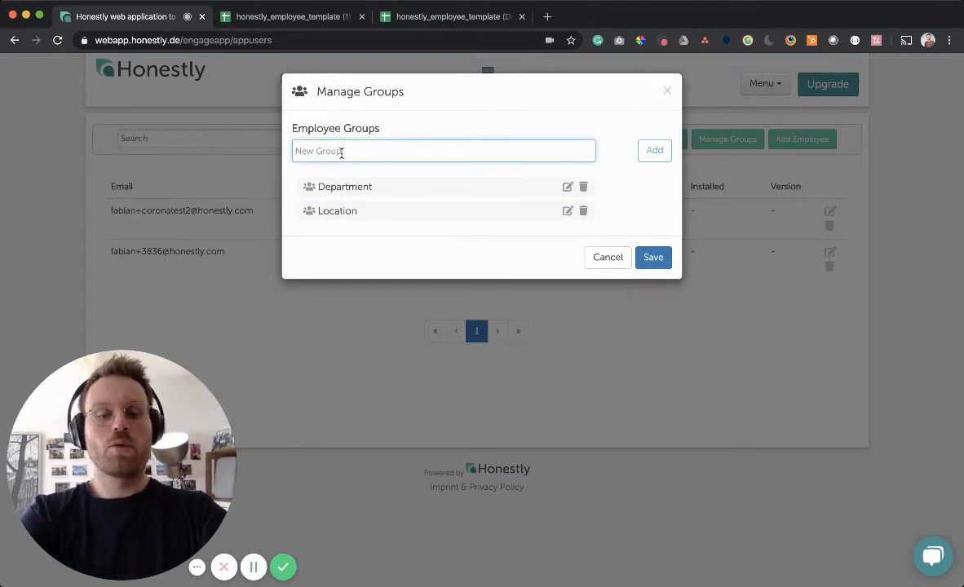
type("Gender")
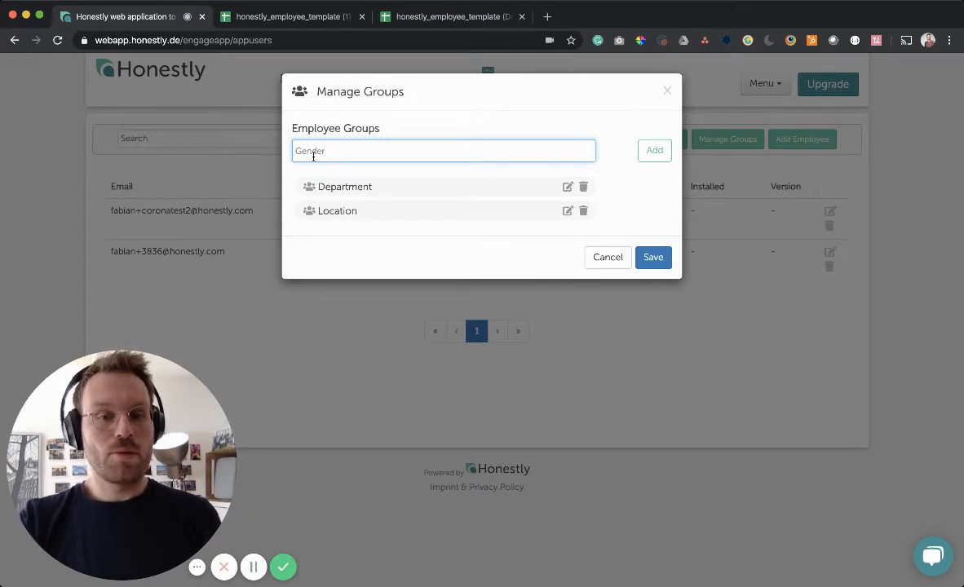
left_click(657, 152)
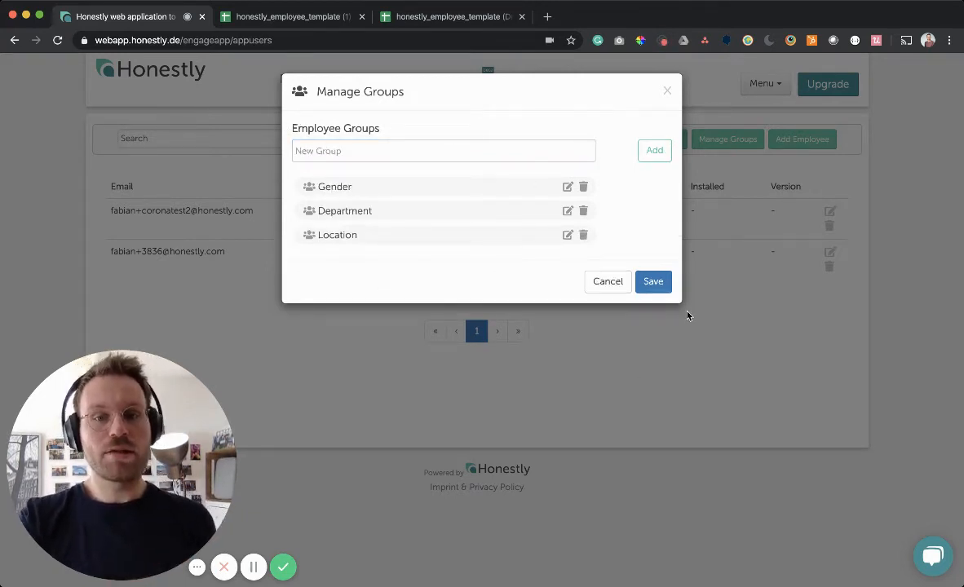
left_click(662, 286)
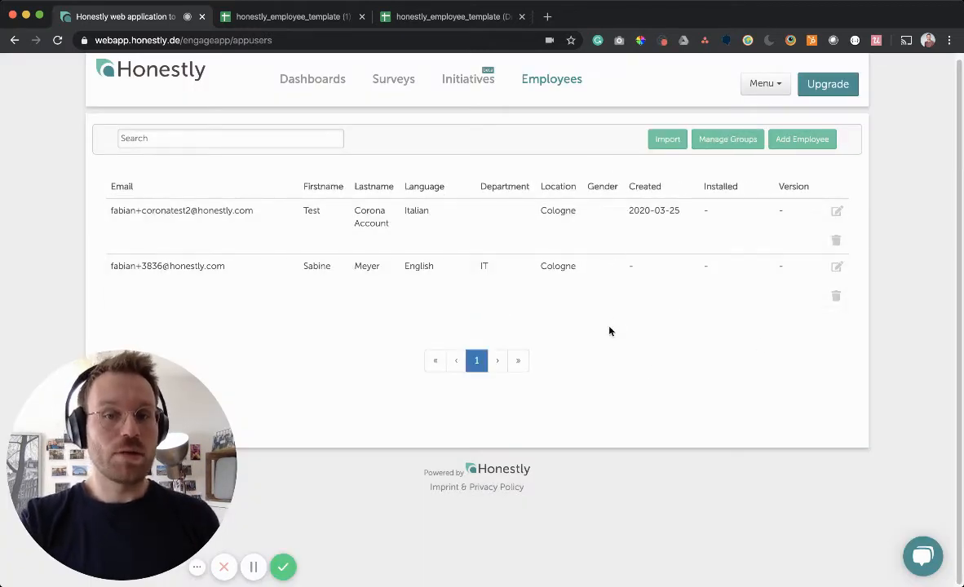
- Set the test employee's gender to the new value male and save
left_click(836, 212)
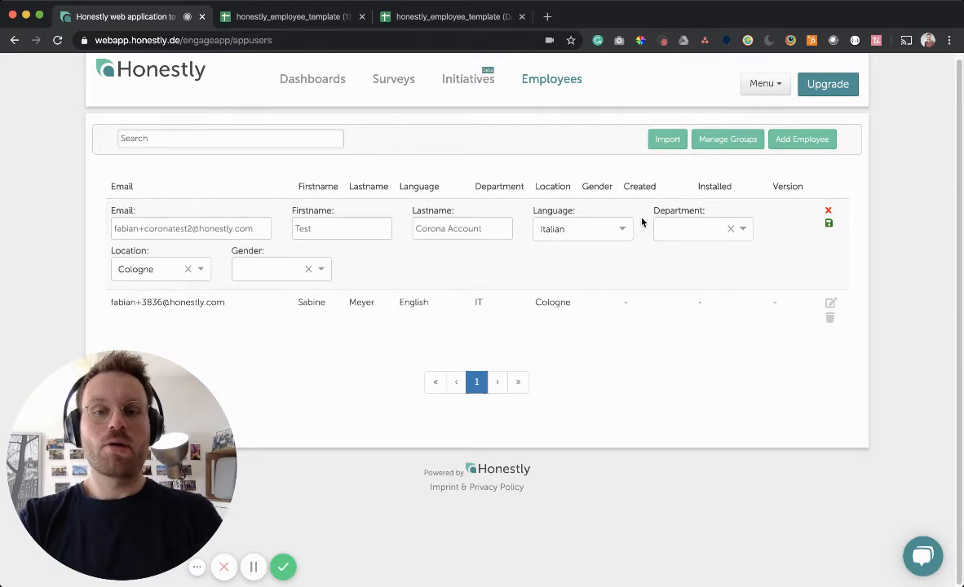
left_click(265, 272)
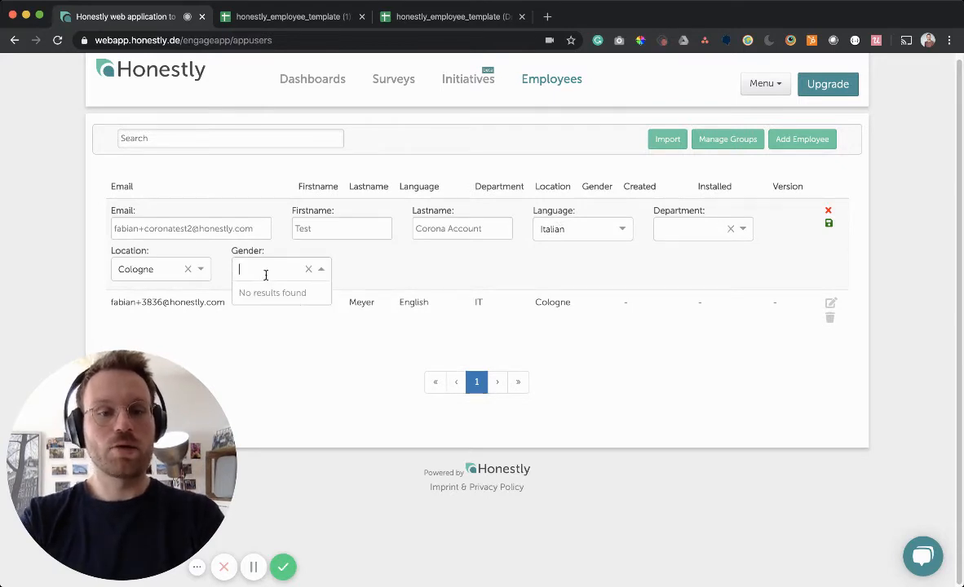
type("male")
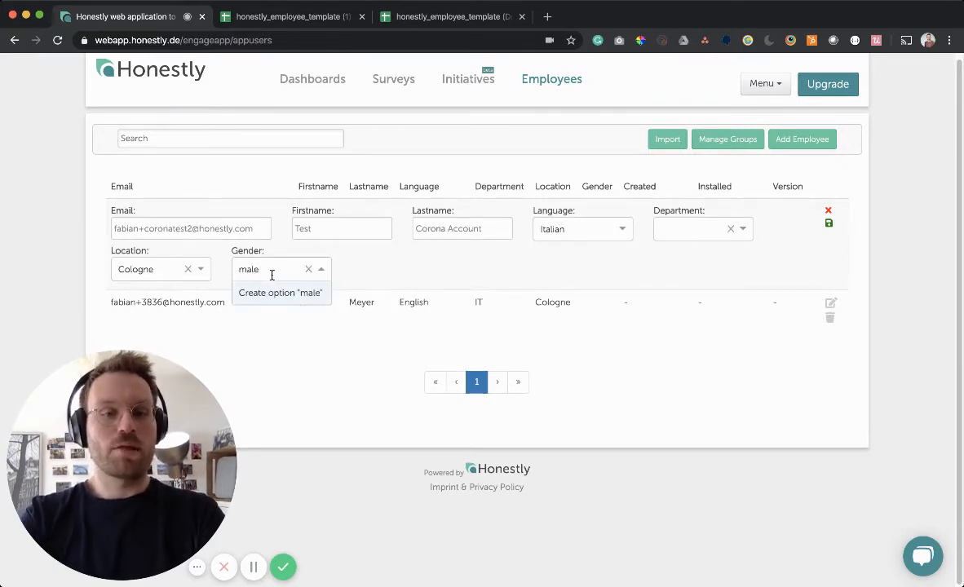
key("Return")
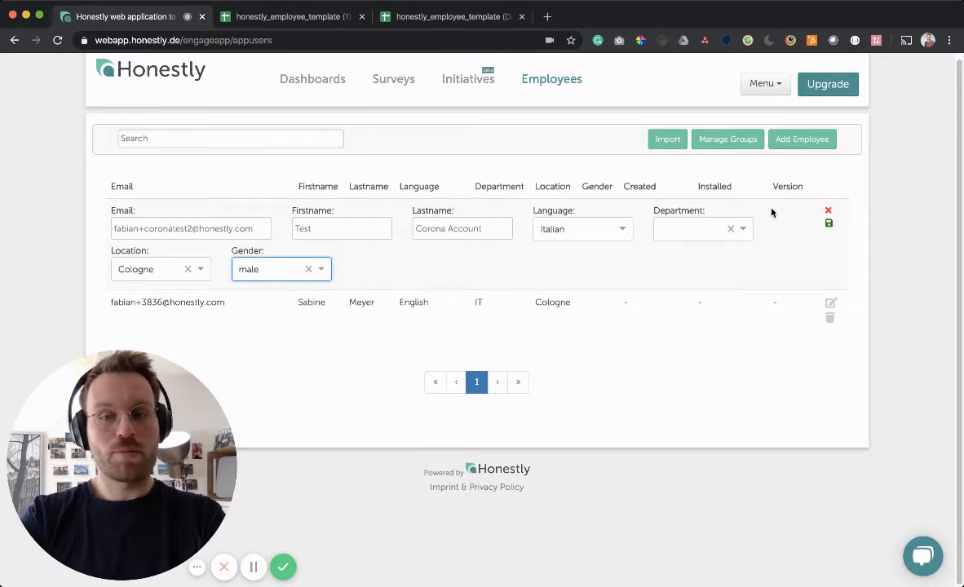
left_click(829, 223)
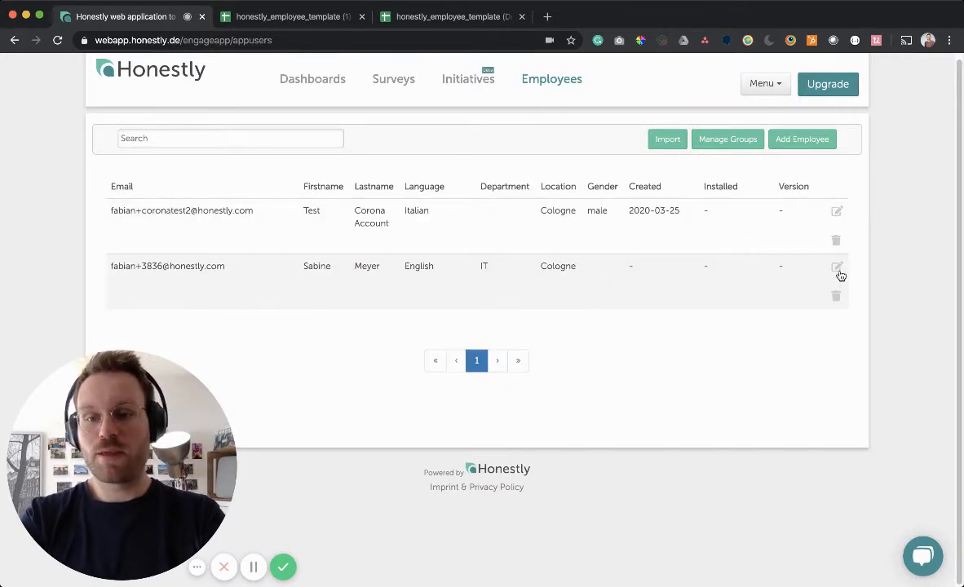
- Set the second employee's gender to the new value female and save
left_click(838, 272)
left_click(256, 312)
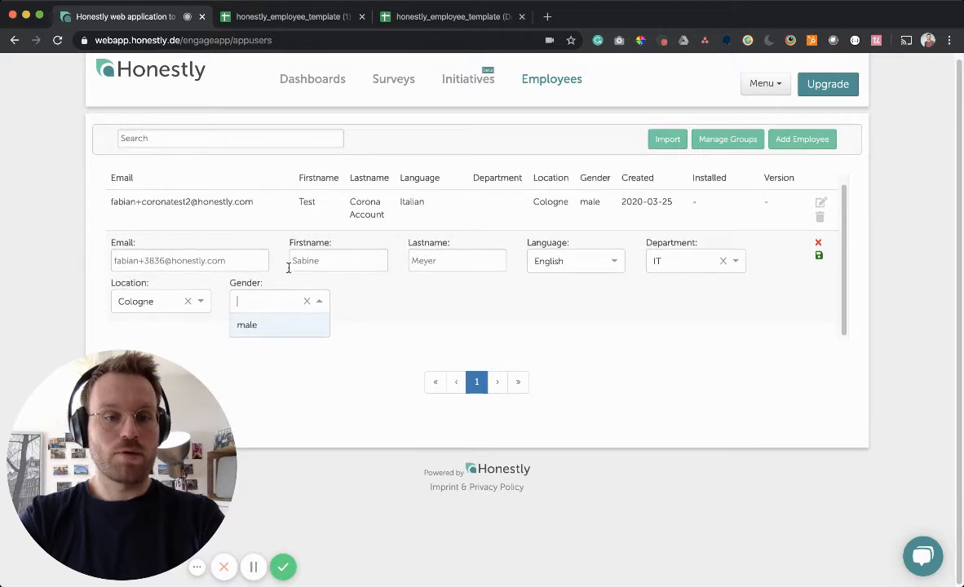
type("f")
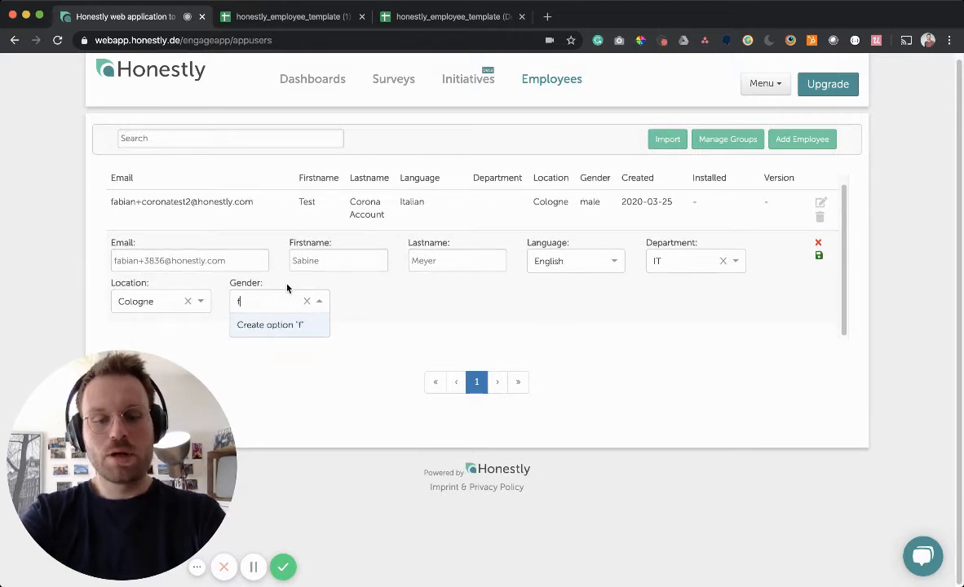
type("emale")
key("Return")
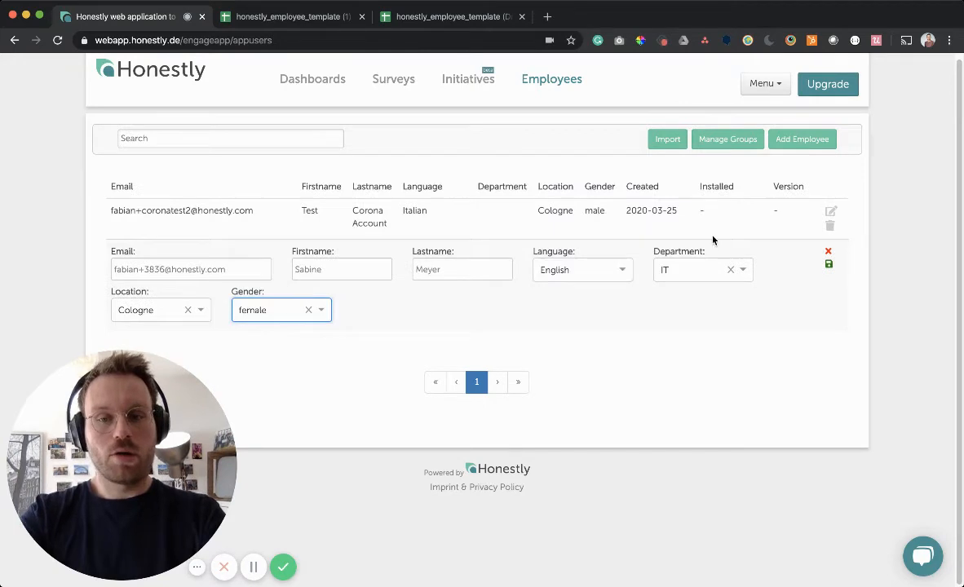
left_click(829, 264)
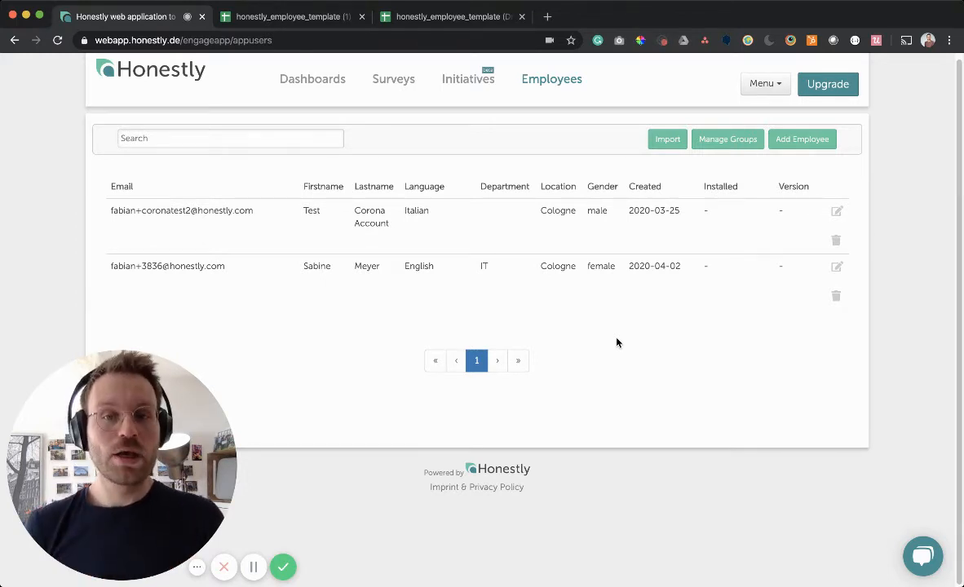
left_click(727, 139)
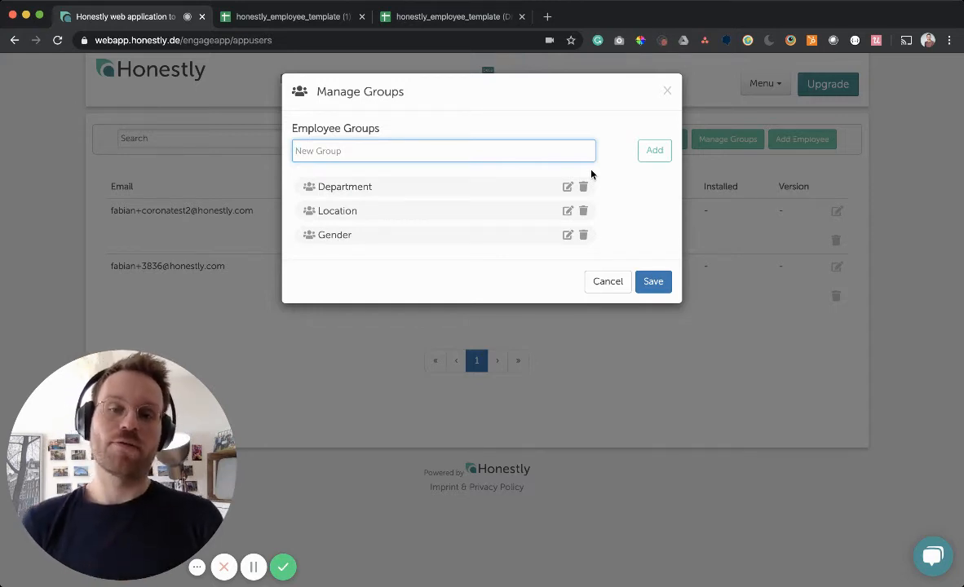
left_click(606, 282)
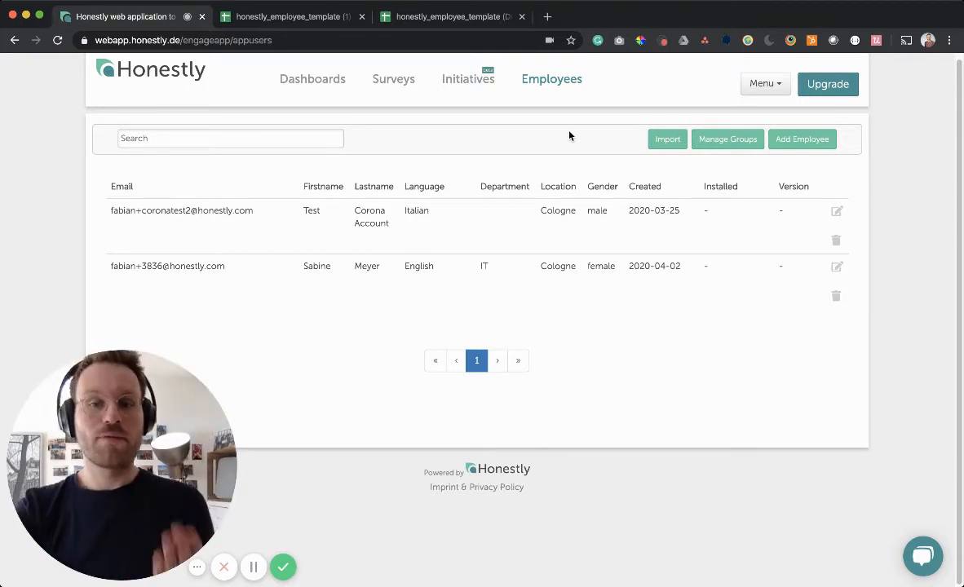
- Download the employee import template from the Excel import dialog and switch to its spreadsheet
left_click(669, 141)
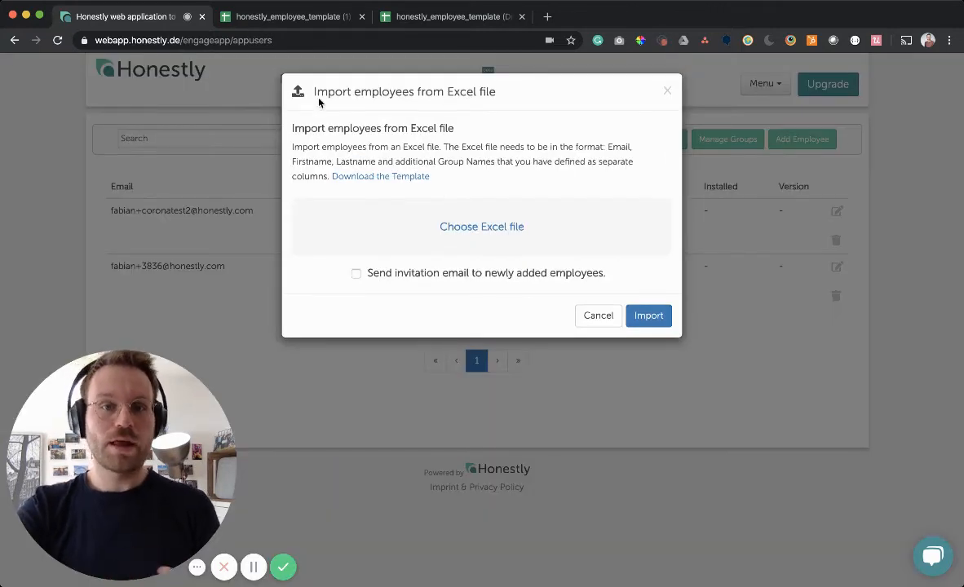
left_click(378, 185)
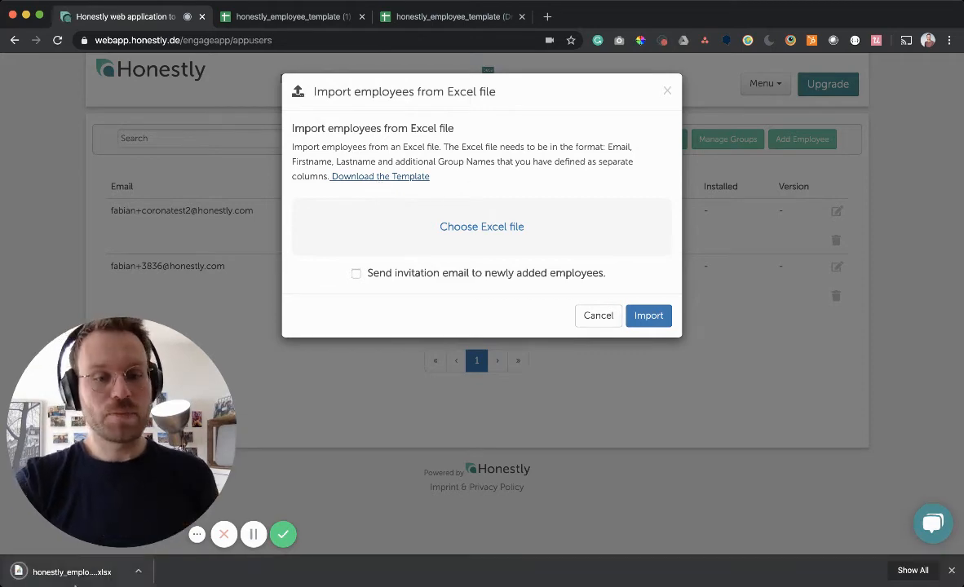
left_click(122, 579)
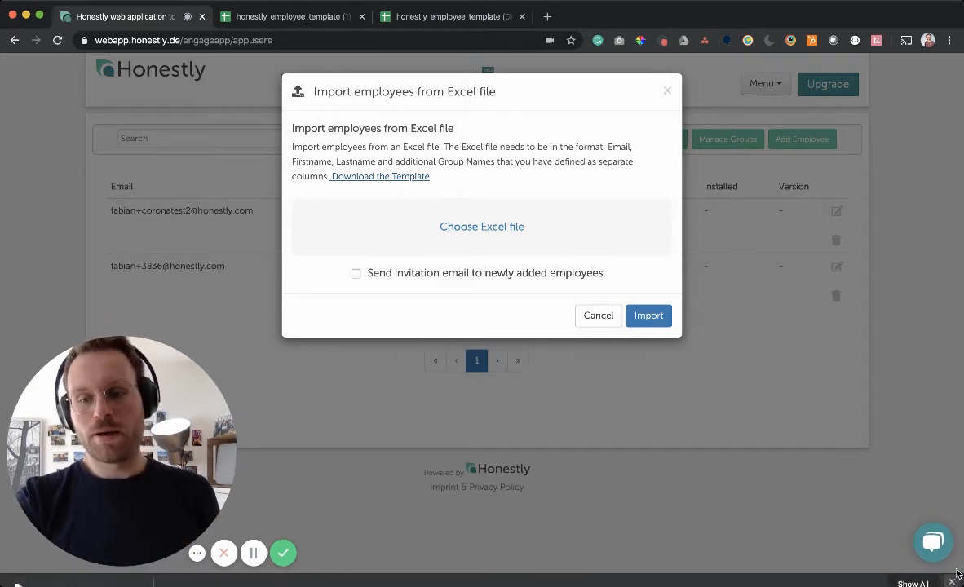
left_click(277, 16)
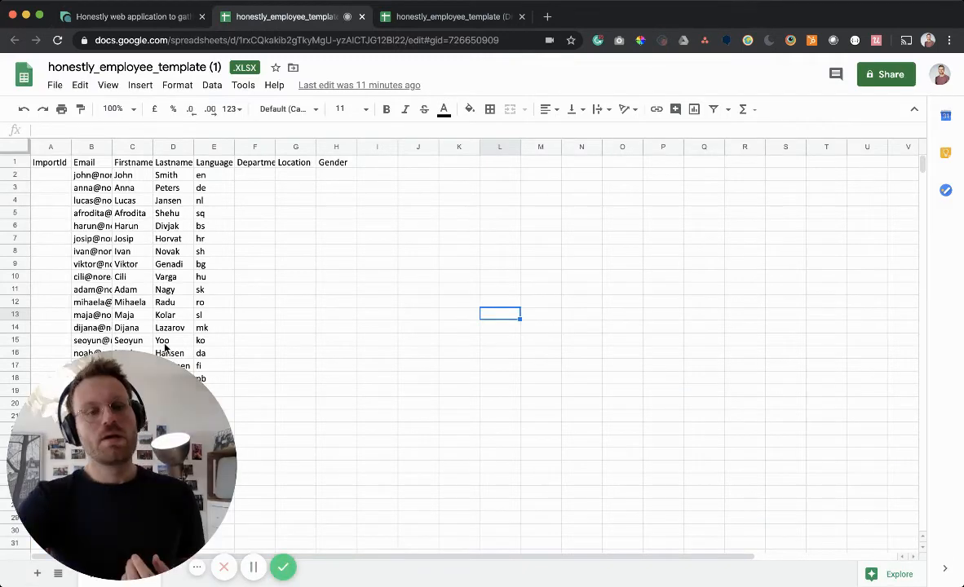
- Widen the Email column B and Firstname column C of the template
left_click_drag(273, 437, 794, 418)
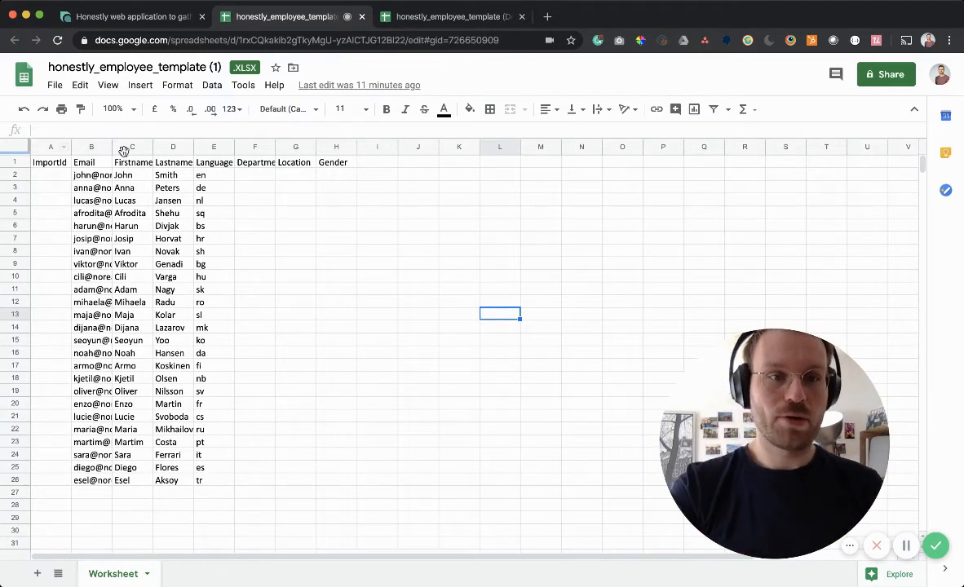
left_click_drag(112, 147, 304, 147)
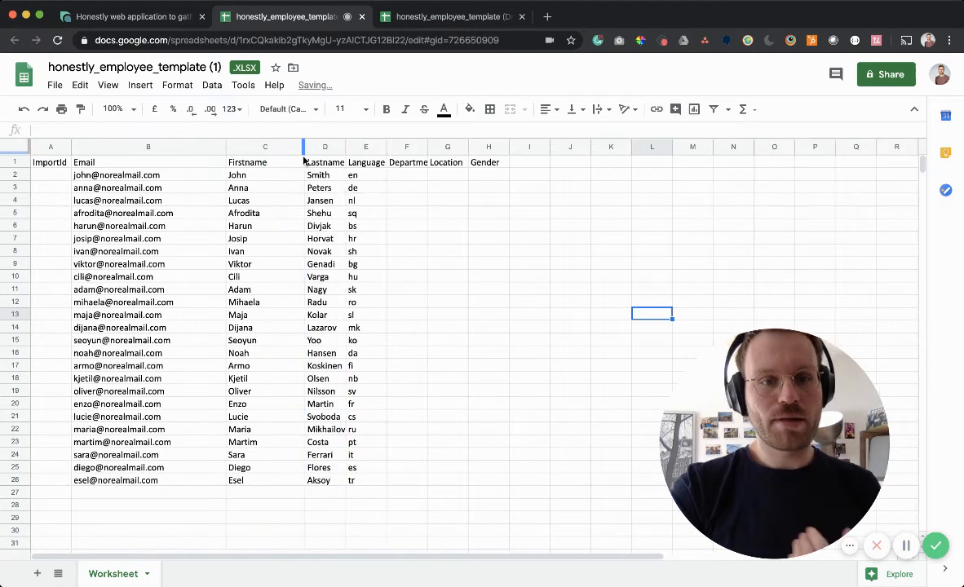
left_click(216, 294)
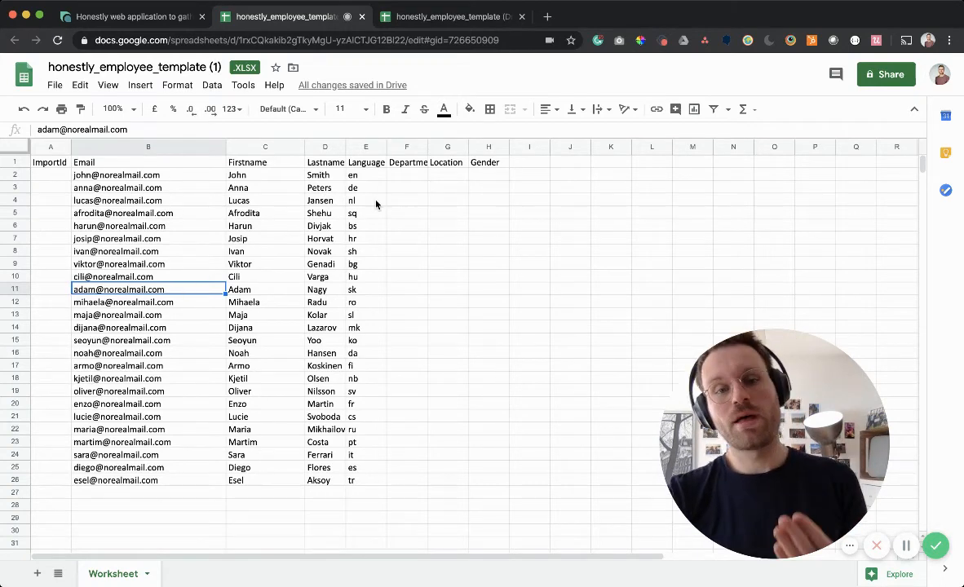
- Inspect the column E language codes, such as fr in E20 and it in E24, then open Draft prepared
left_click_drag(363, 175, 367, 277)
left_click_drag(375, 337, 367, 484)
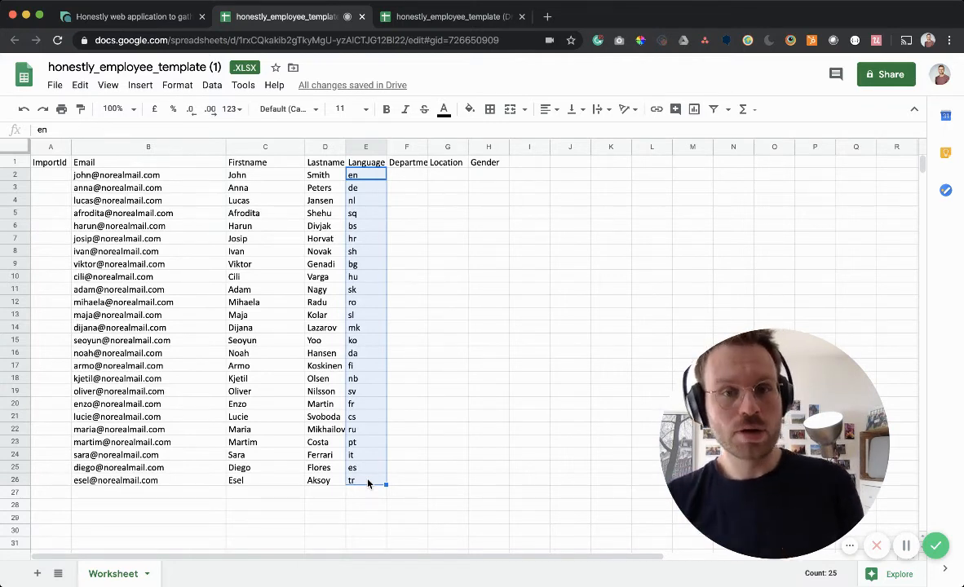
left_click(378, 178)
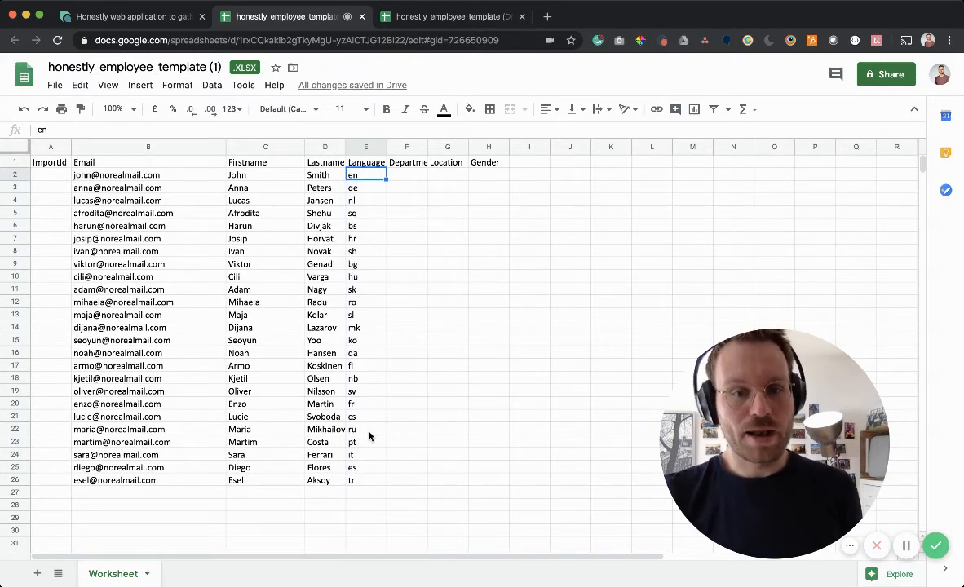
left_click(354, 408)
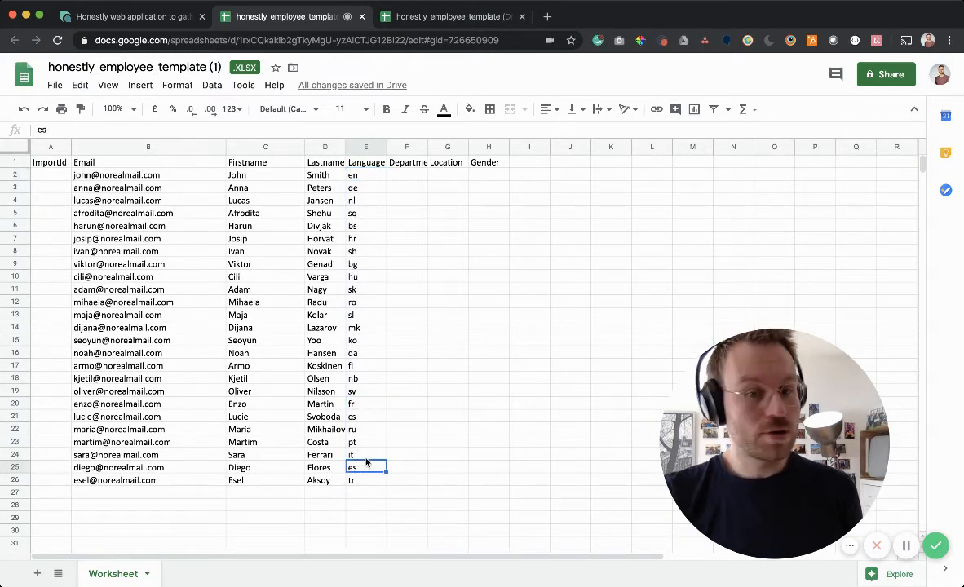
left_click(366, 458)
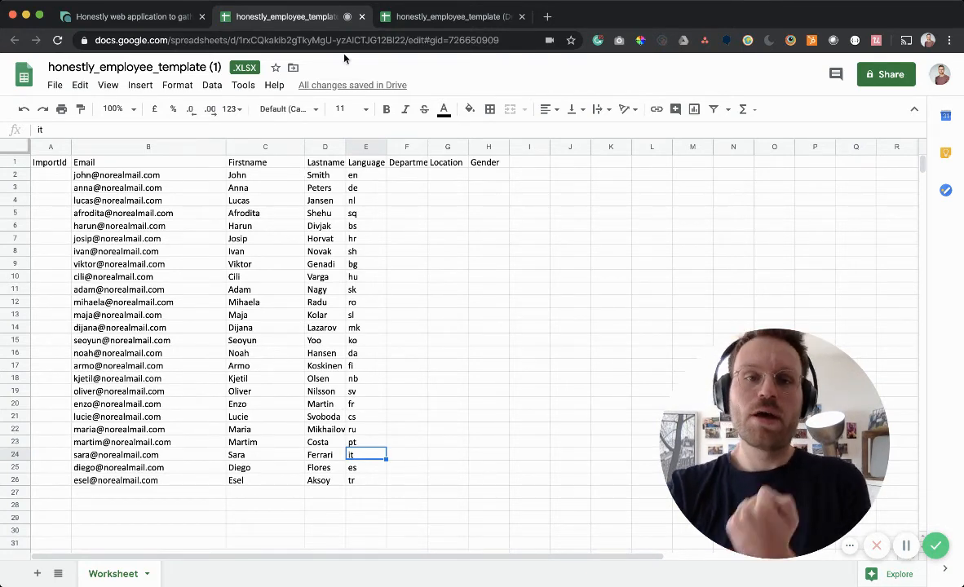
left_click(438, 17)
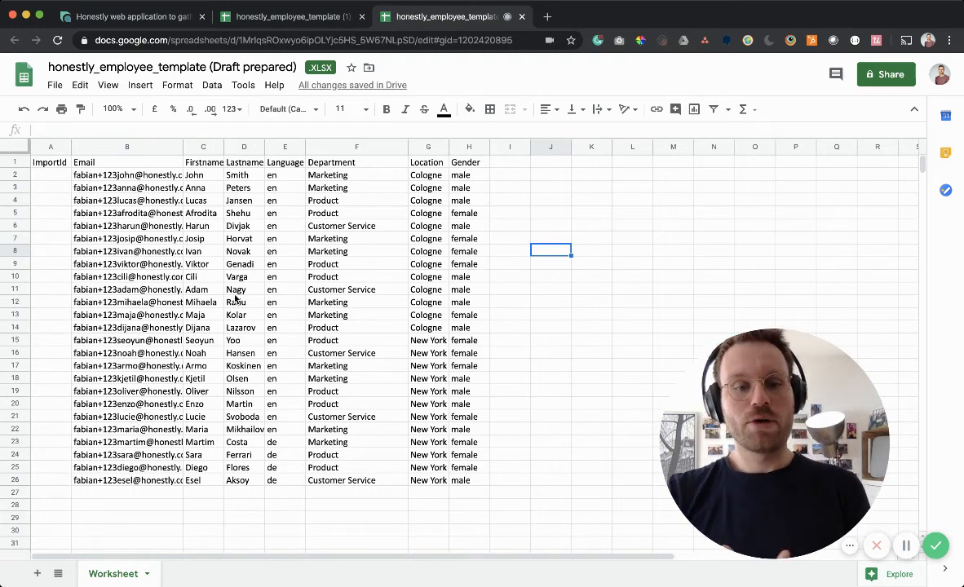
- Download the Draft prepared sheet as Microsoft Excel (.xlsx) and return to Honestly
left_click(55, 85)
mouse_move(175, 266)
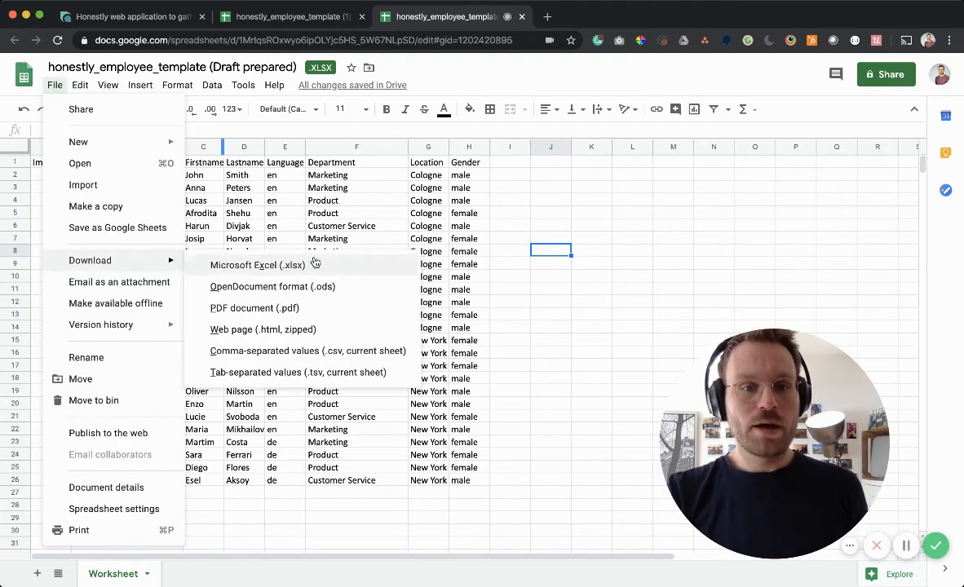
left_click(257, 265)
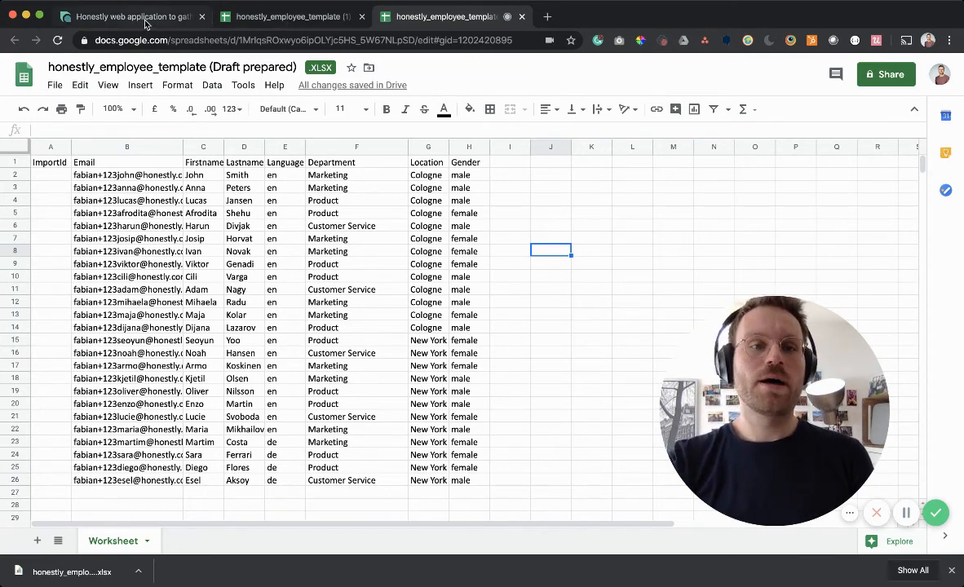
left_click(140, 17)
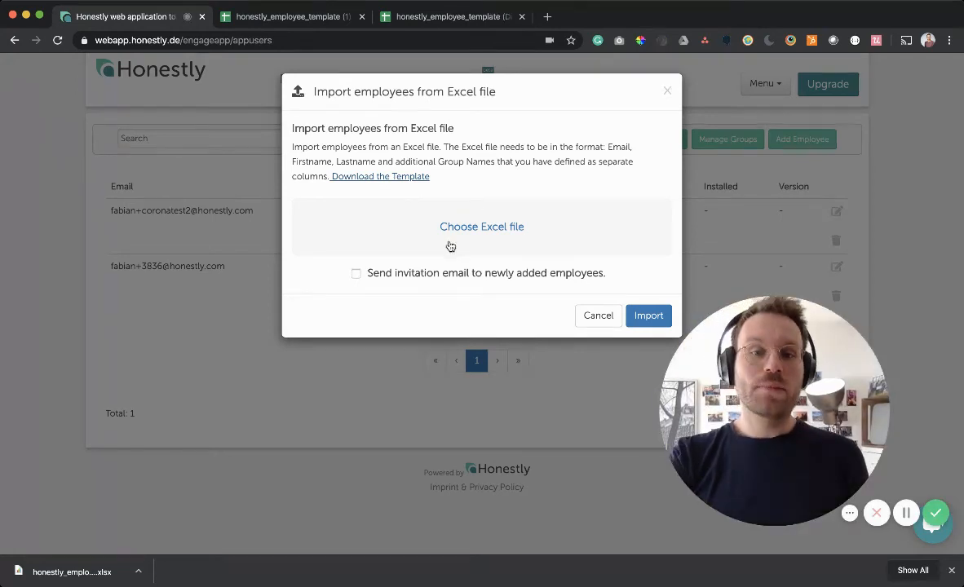
- Import the downloaded Draft prepared .xlsx file into Honestly without sending invitations
left_click_drag(49, 583, 511, 222)
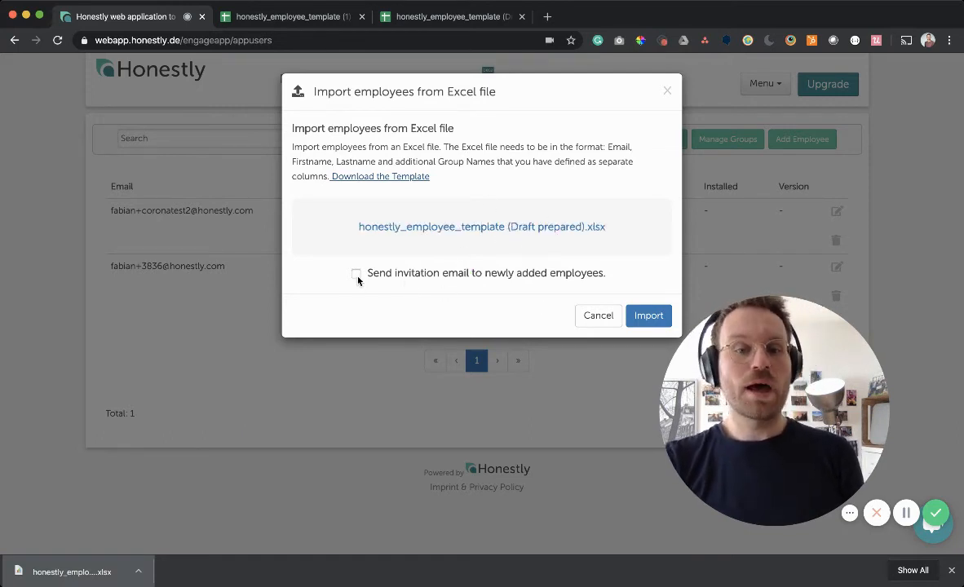
left_click(951, 570)
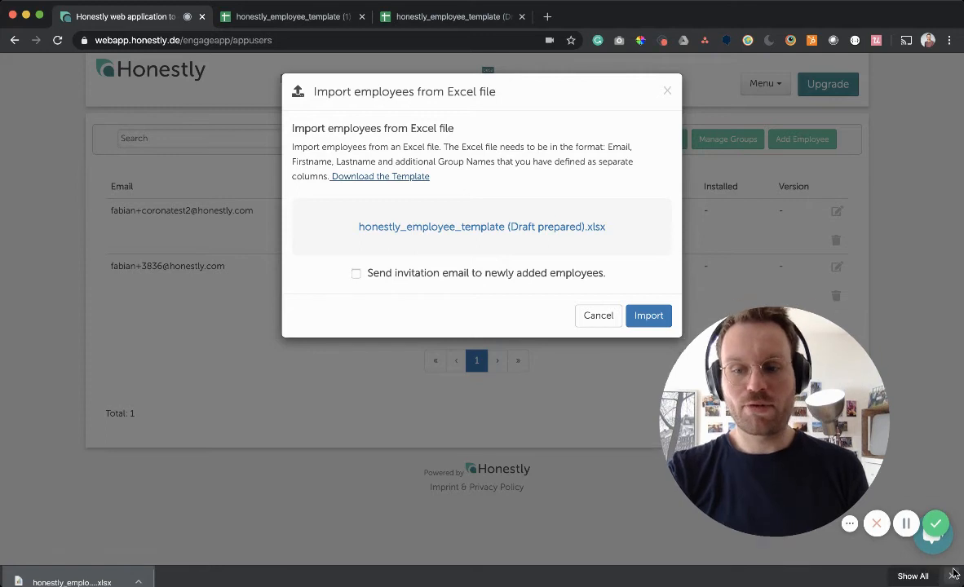
left_click_drag(792, 411, 135, 439)
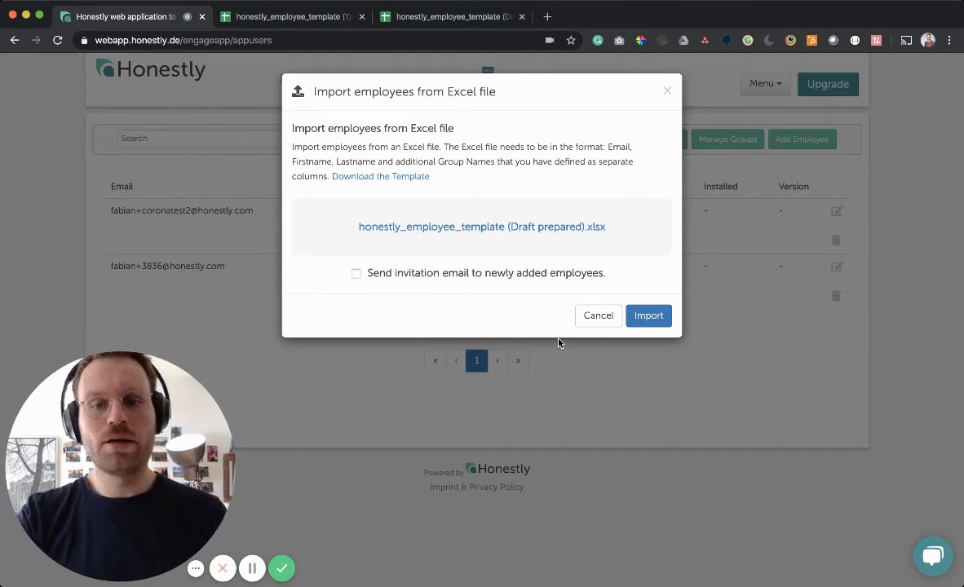
left_click(632, 320)
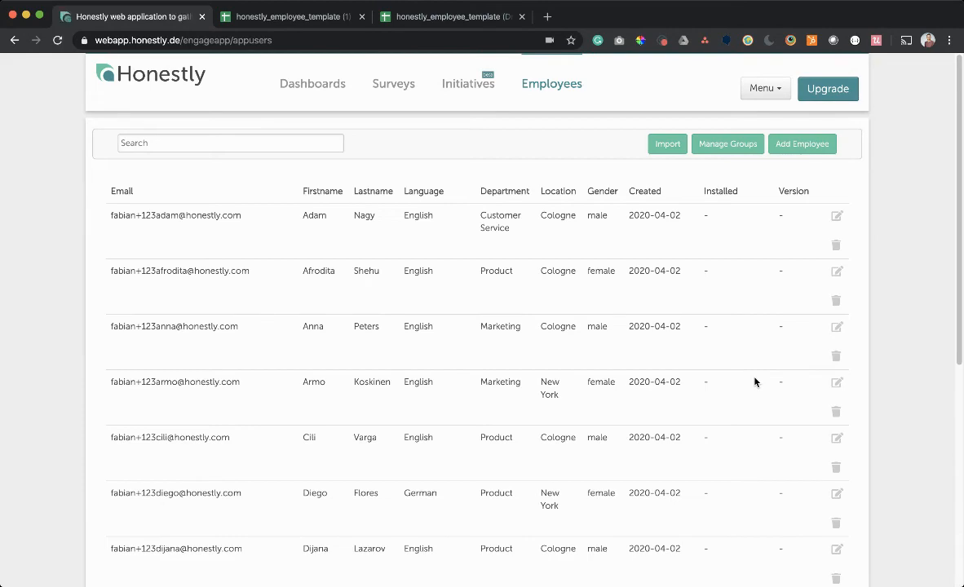
scroll(754, 382, "down", 5)
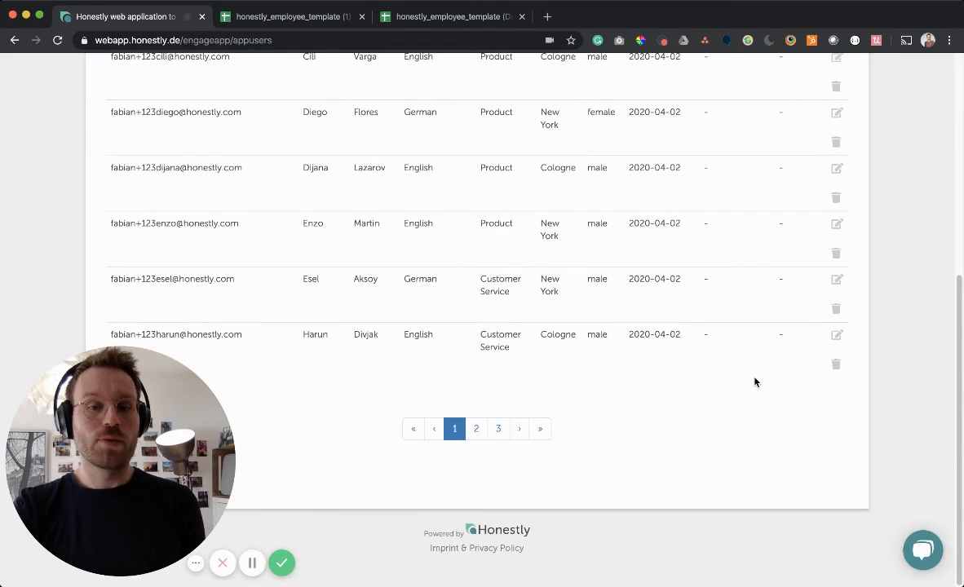
scroll(754, 382, "up", 10)
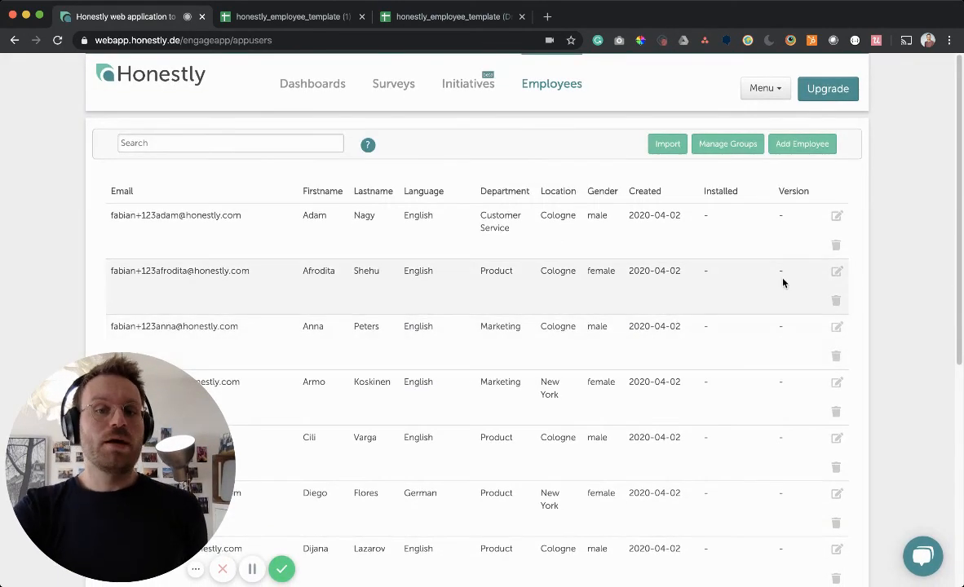
left_click(836, 272)
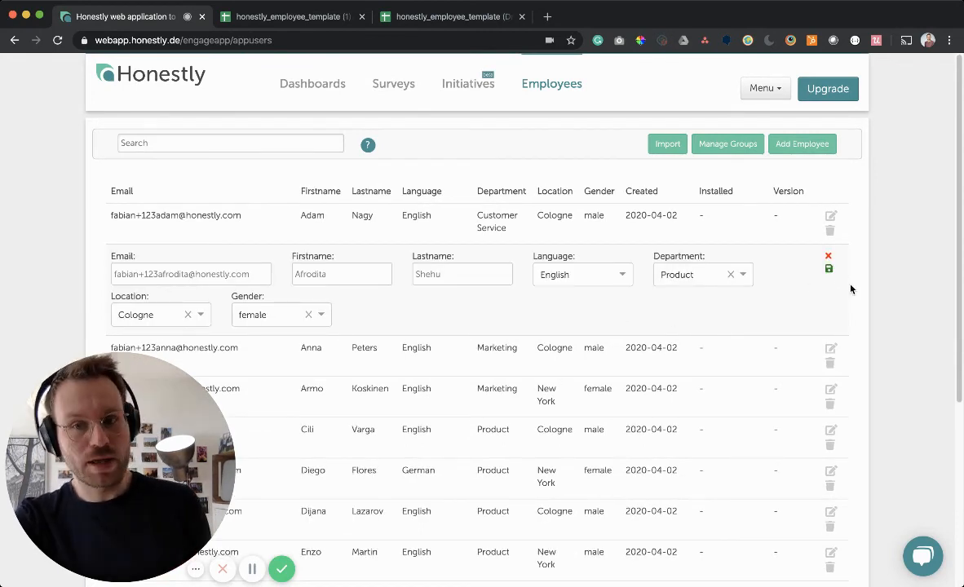
left_click(828, 267)
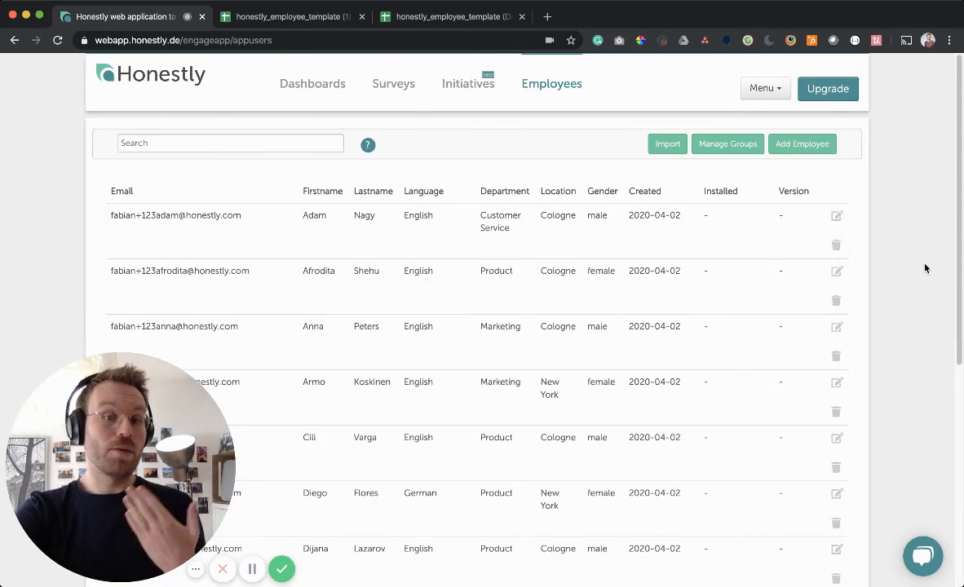